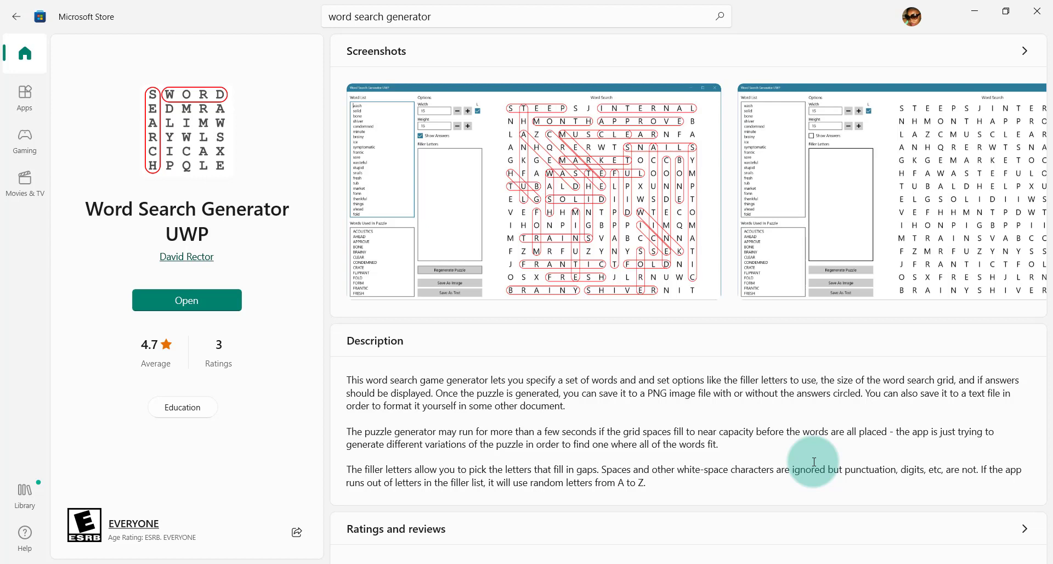
Switch to the blank presentation in PowerPoint and open its custom slide size settings
click(1009, 531)
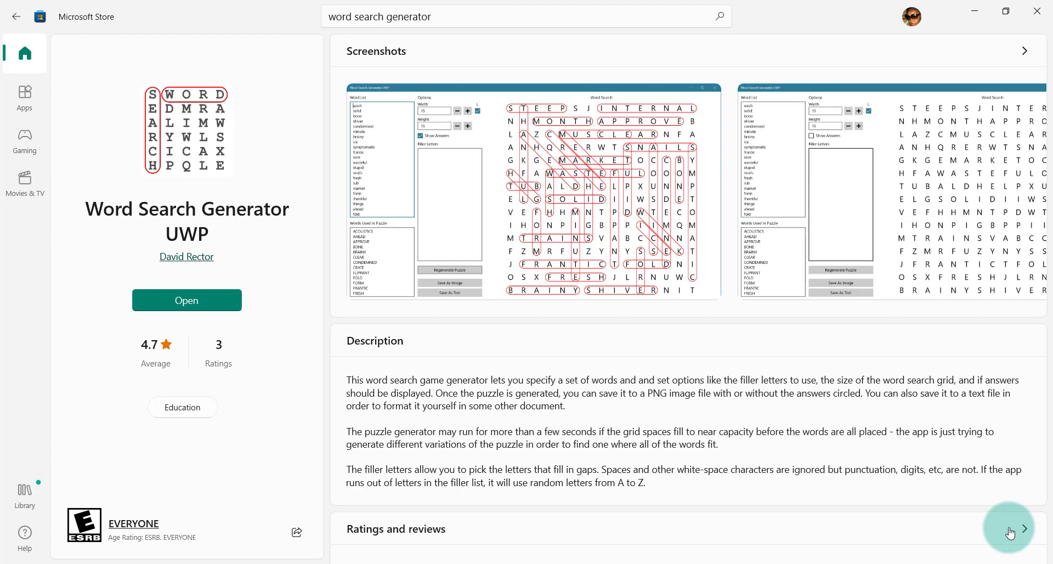
click(414, 563)
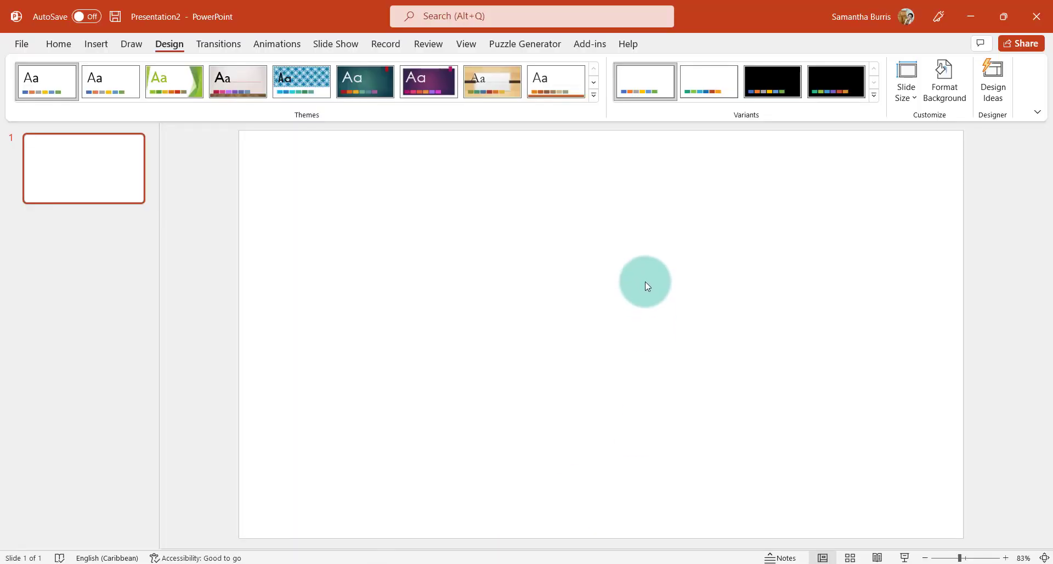
click(336, 43)
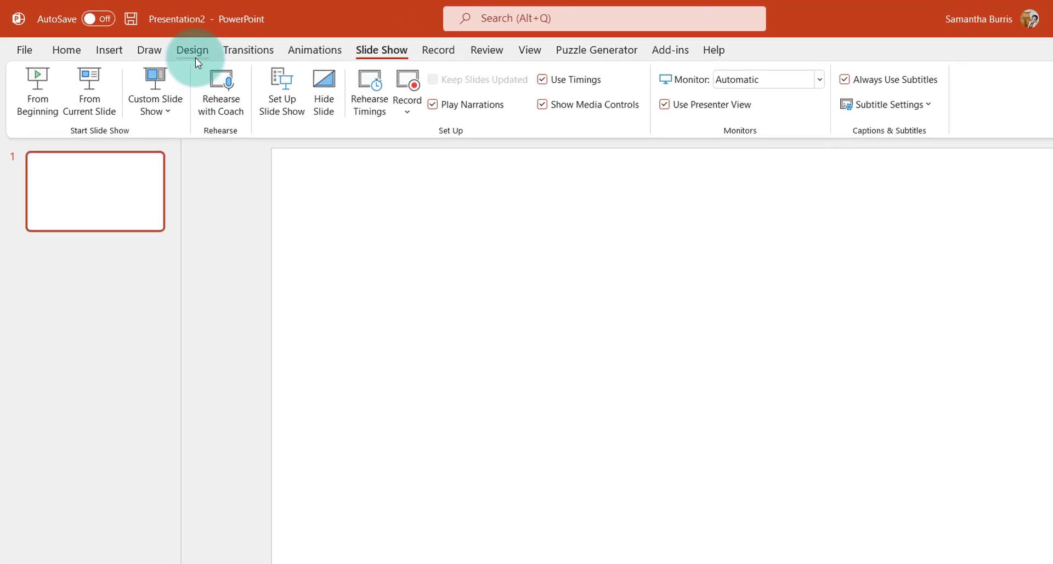
click(194, 58)
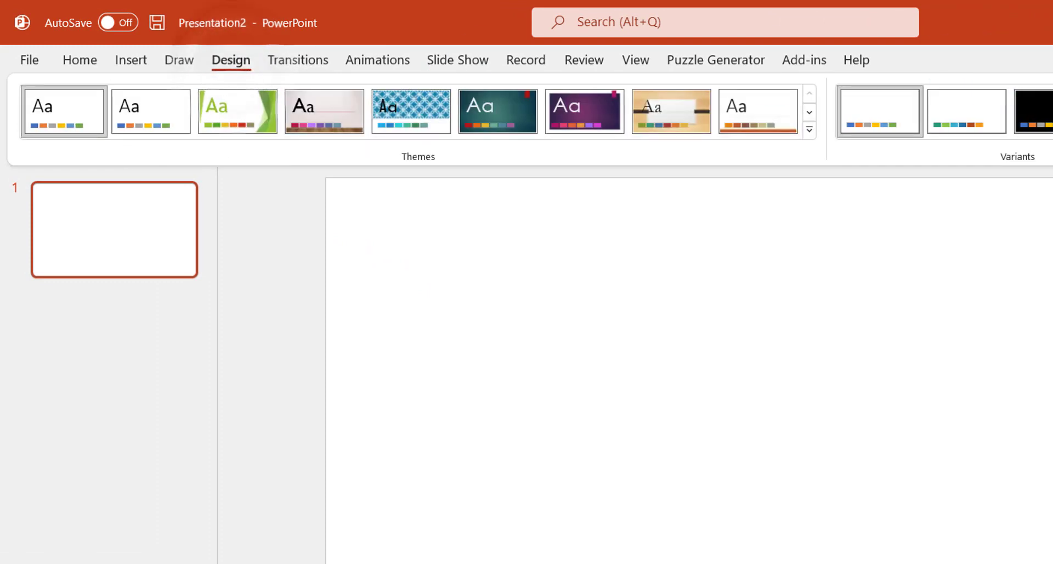
click(977, 125)
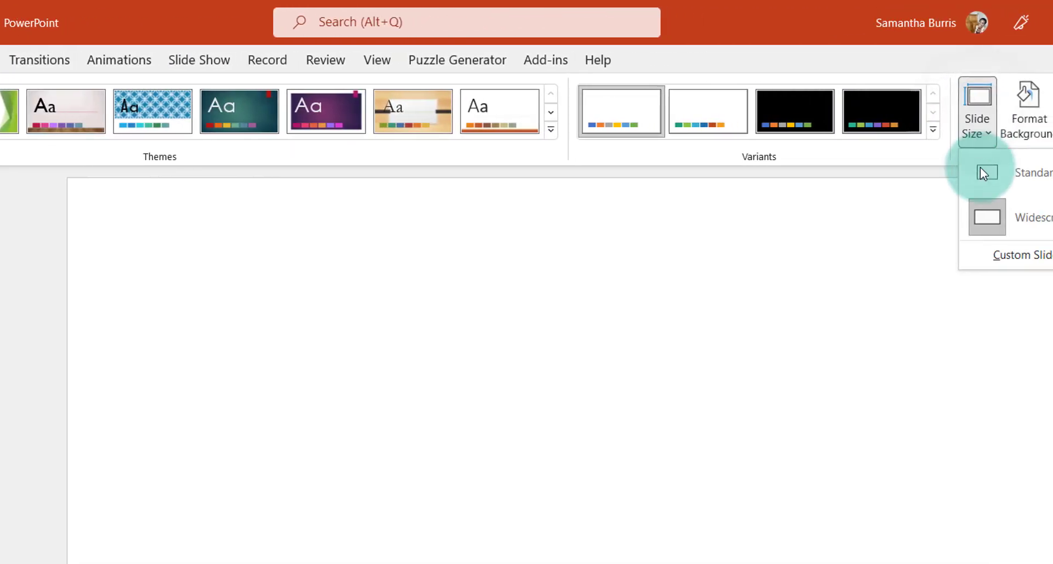
click(990, 252)
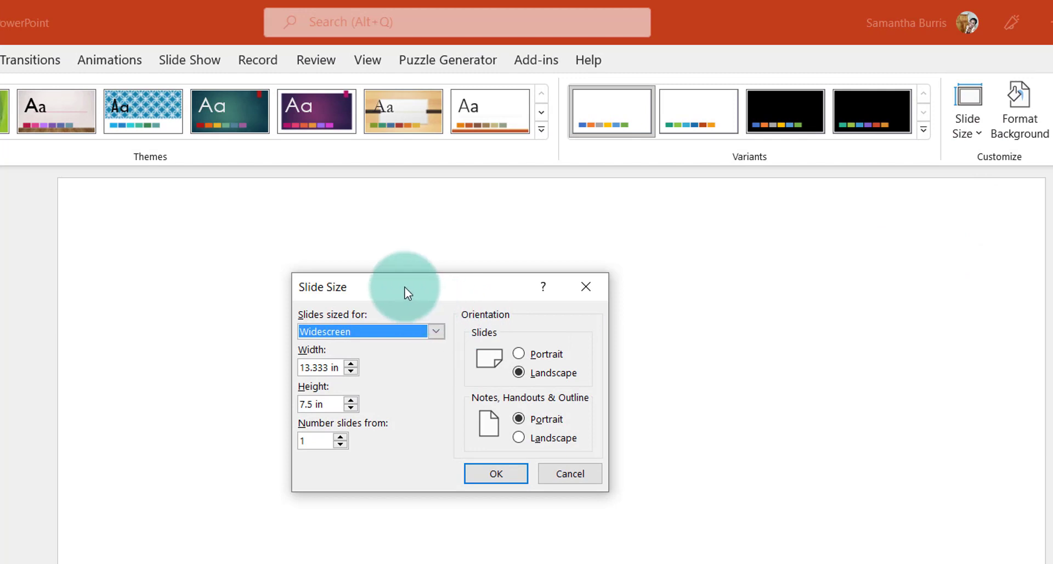
drag(404, 289, 417, 261)
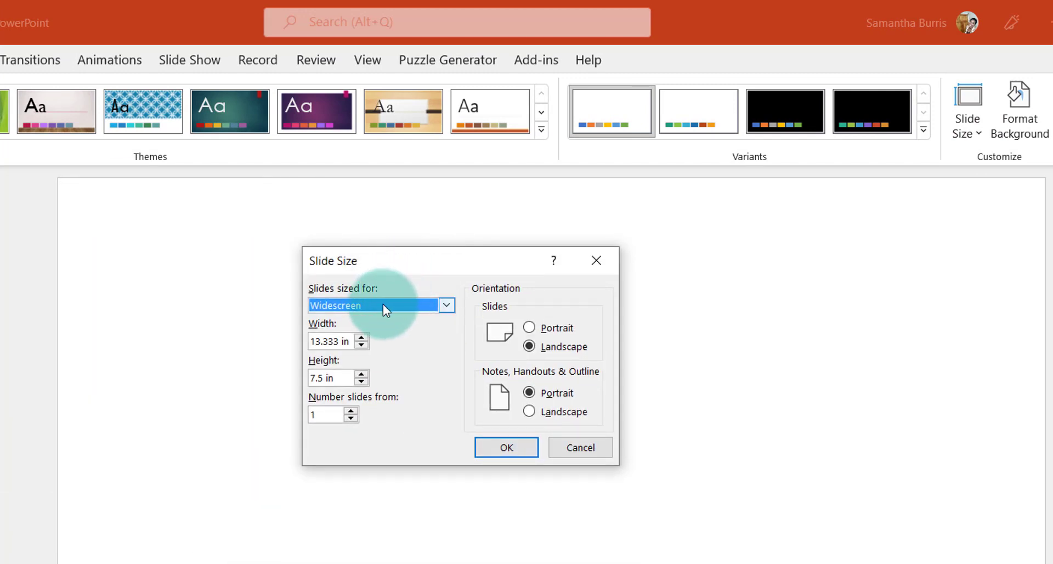
Set the slide size to 8.5 in wide and 11 in high
drag(354, 341, 303, 343)
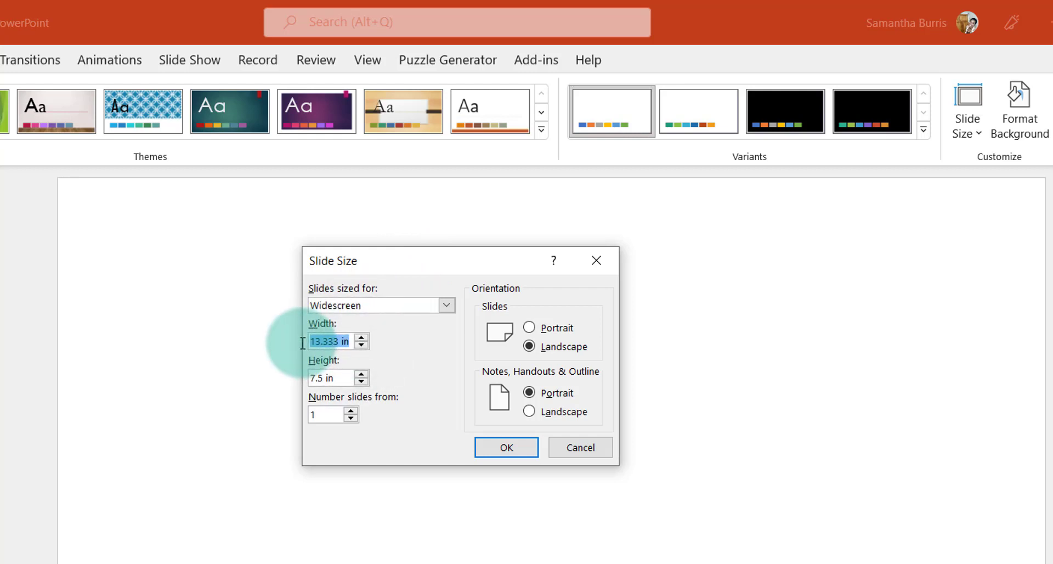
text(8)
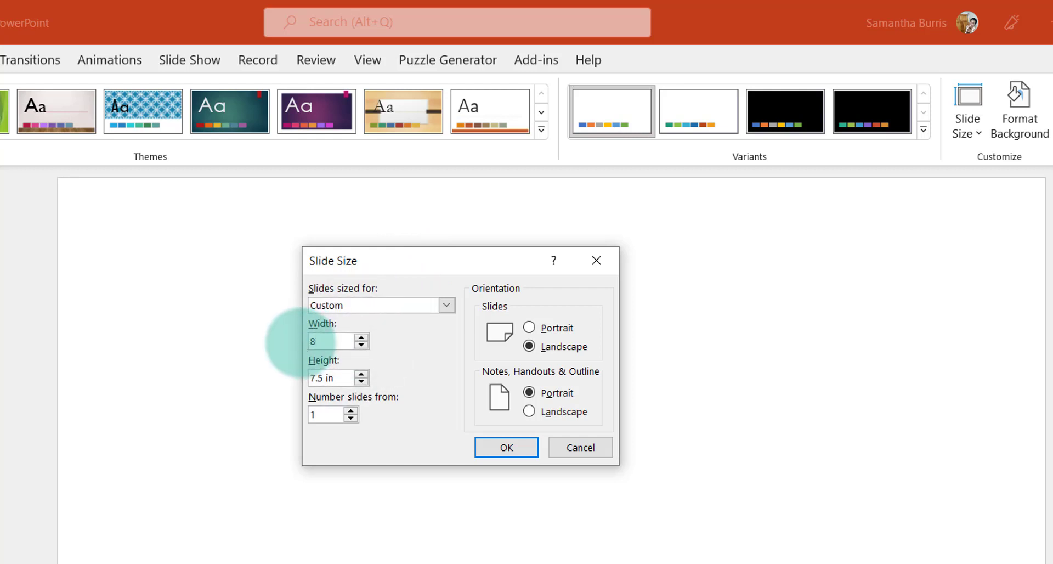
text(.5)
key(Tab)
text(11)
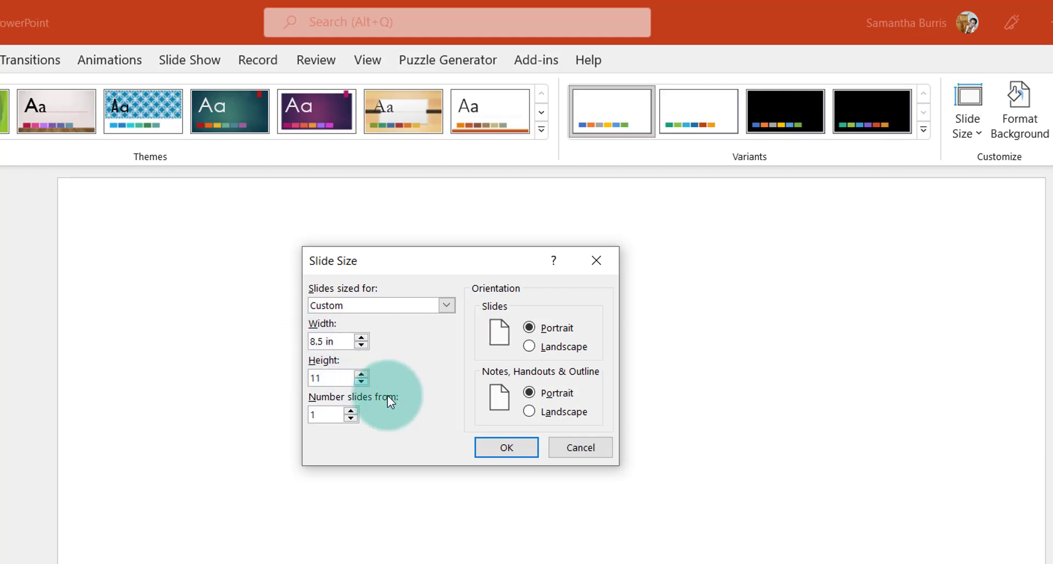
click(496, 447)
click(390, 393)
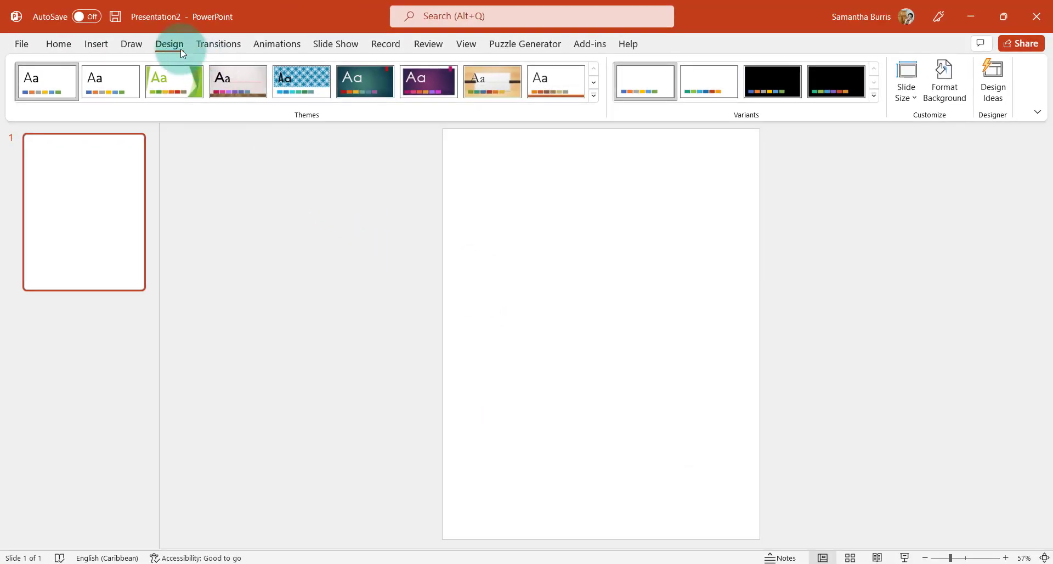
Show the ruler, gridlines and guides on the slide
click(467, 44)
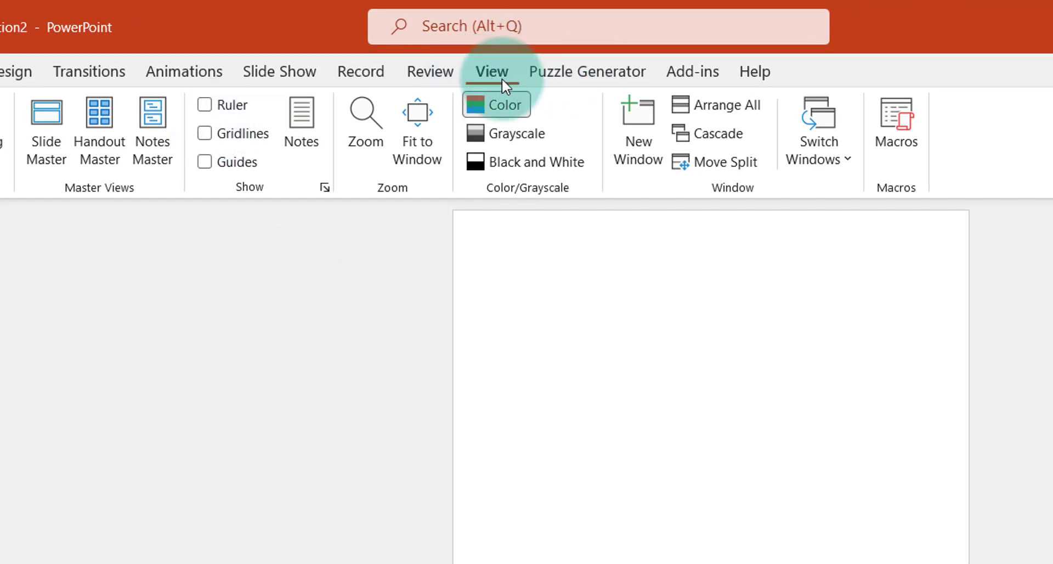
click(231, 108)
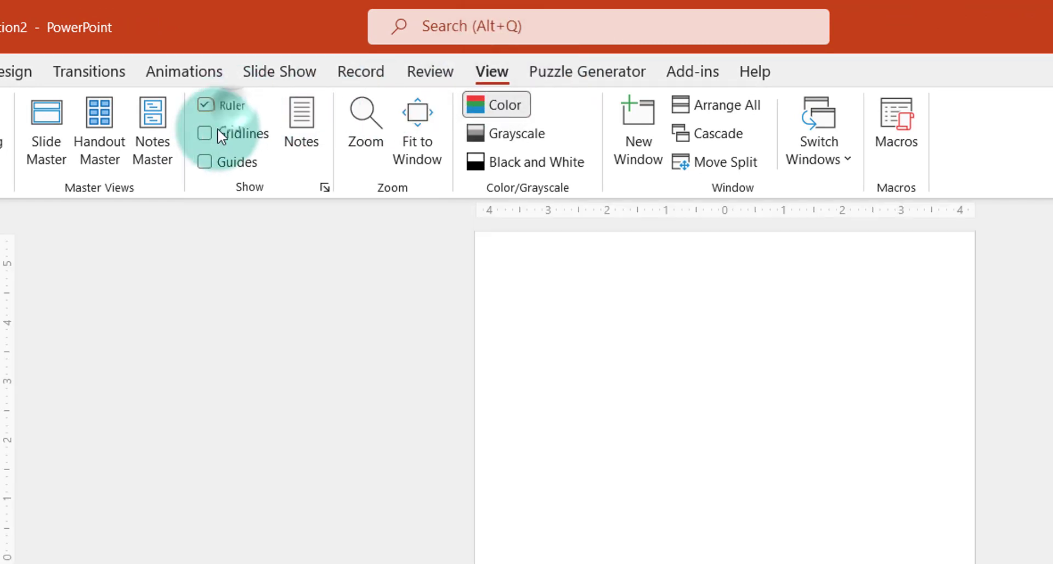
click(207, 132)
click(204, 162)
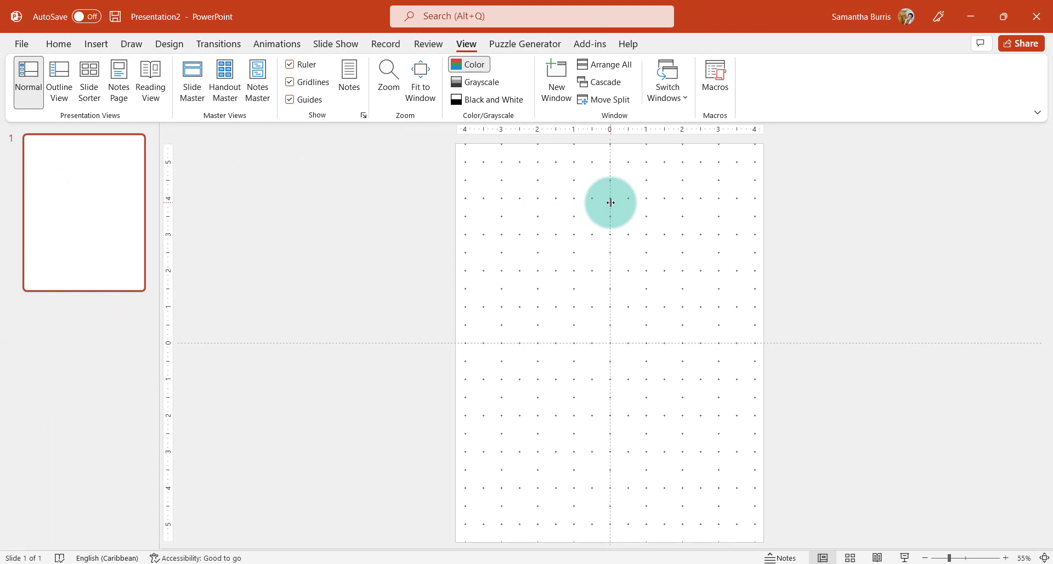
Check the grid and guides settings and accept a grid spacing of 0.5" with objects snapping to the grid
right_click(646, 227)
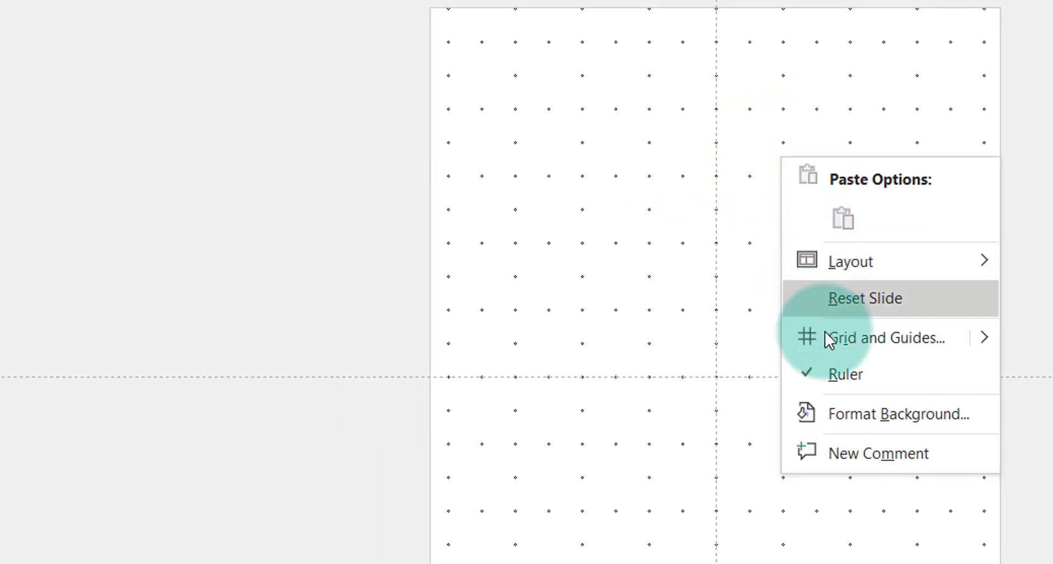
click(828, 340)
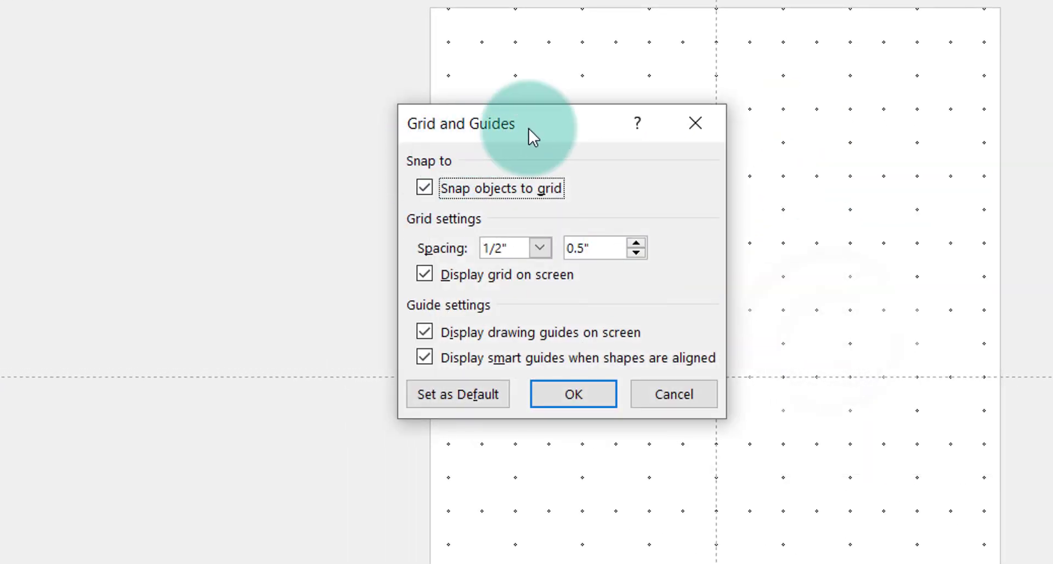
drag(528, 129, 207, 93)
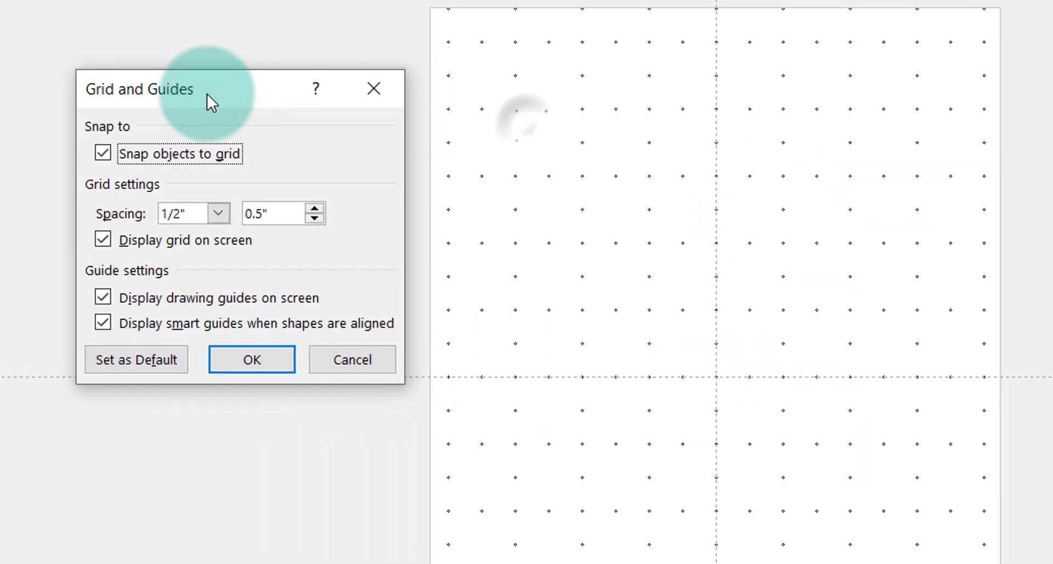
click(260, 217)
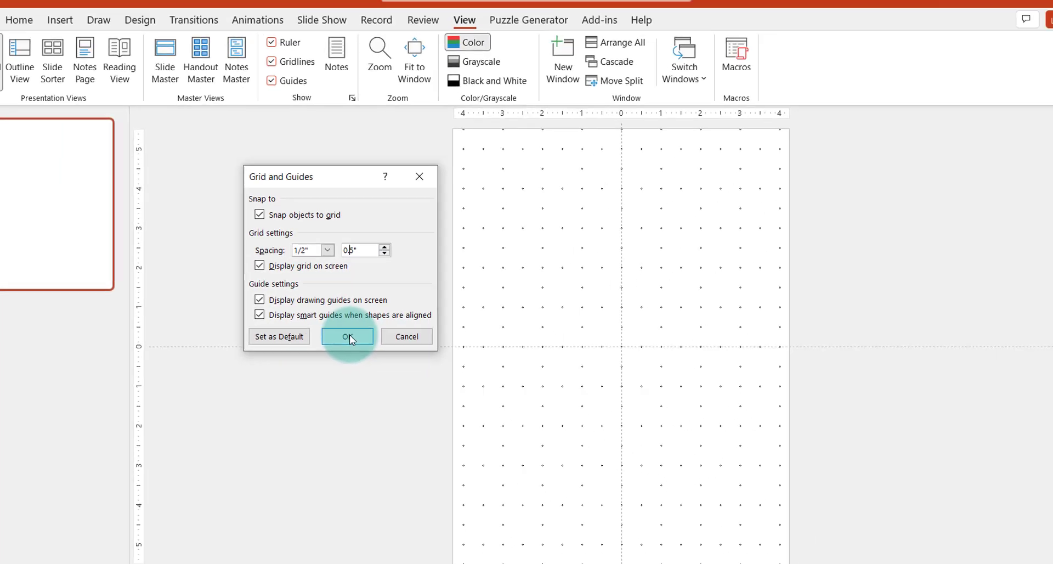
click(255, 357)
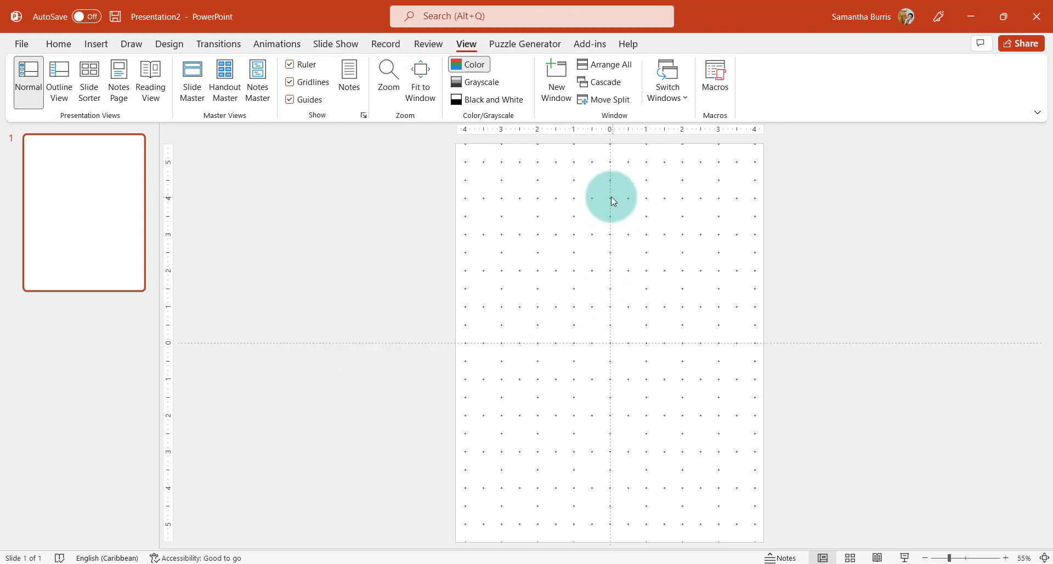
Place vertical guides 3.50" to each side of the slide's center and horizontal guides 5.00" above and below it
drag(608, 197, 520, 199)
drag(455, 216, 424, 219)
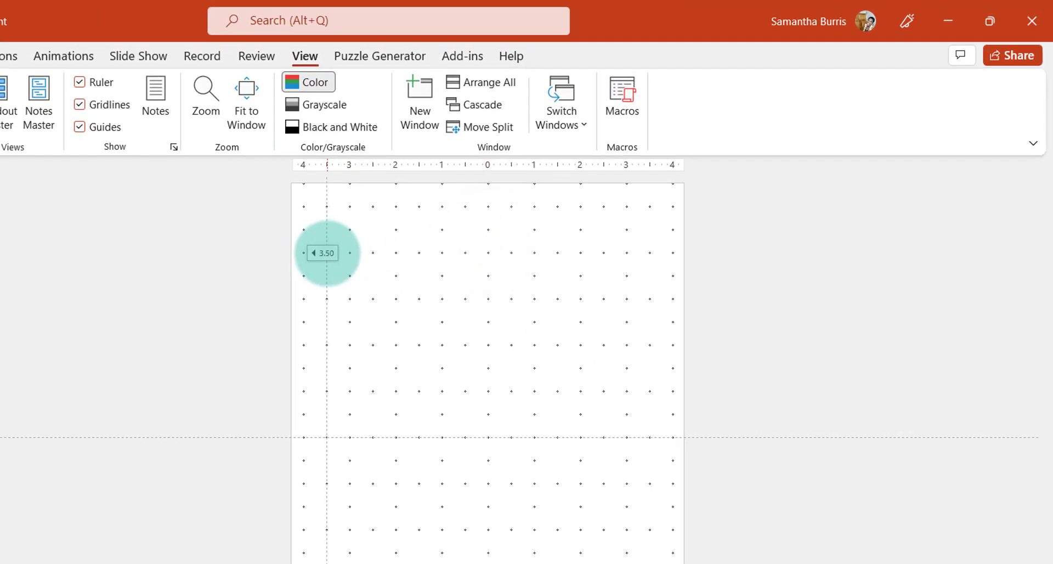
drag(327, 253, 643, 287)
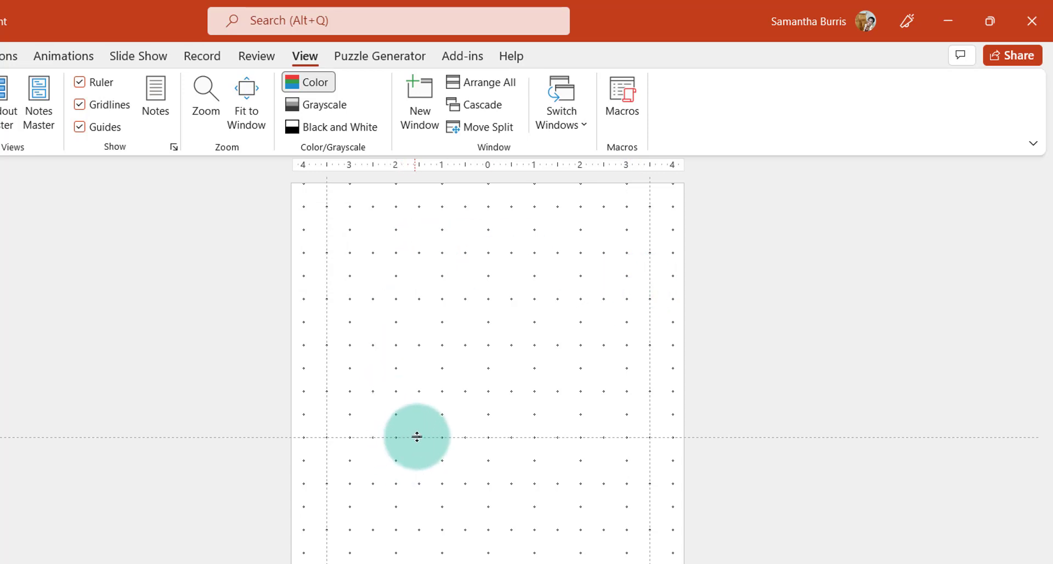
drag(418, 437, 419, 217)
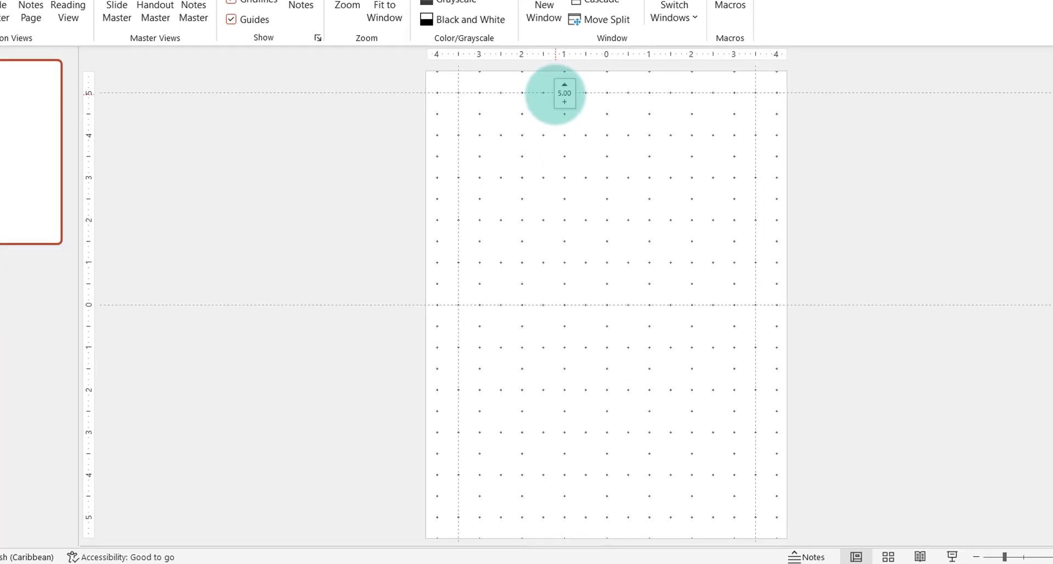
drag(547, 181, 538, 493)
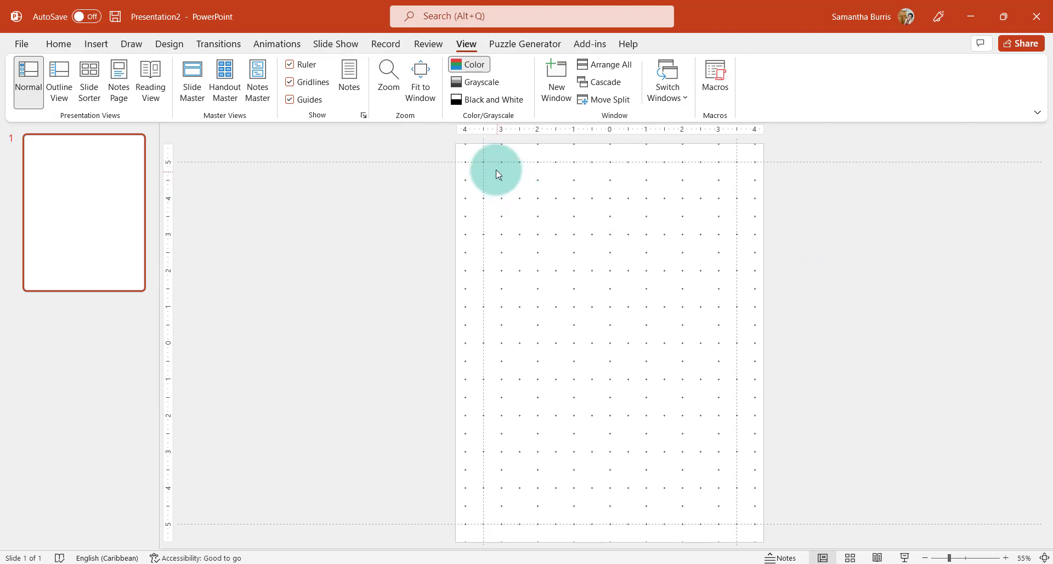
drag(492, 166, 729, 479)
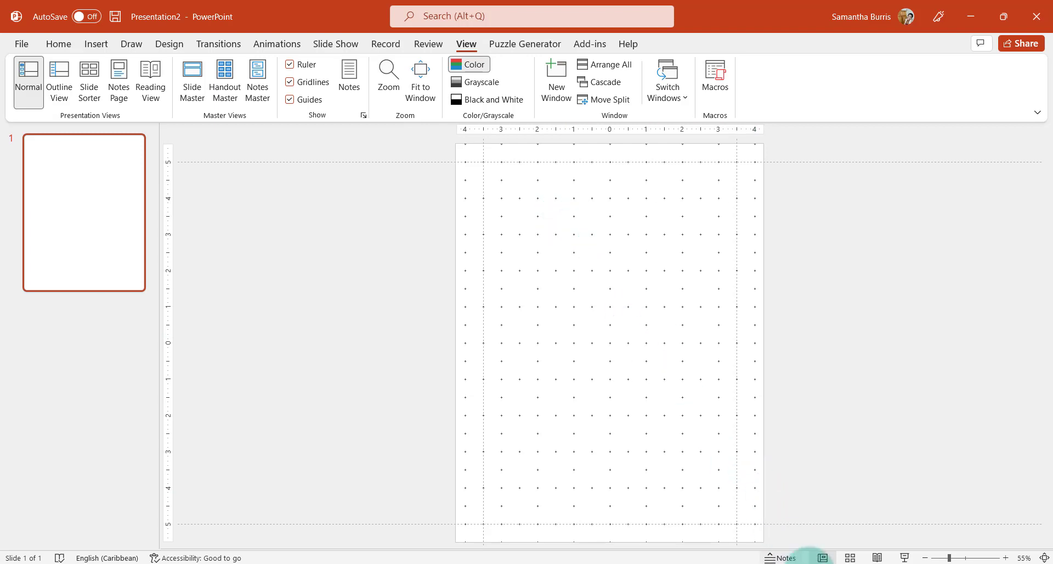
Switch to the related words workbook in Excel and copy the Puzzle 1 words from shark to goldfish (A3:A22)
click(826, 563)
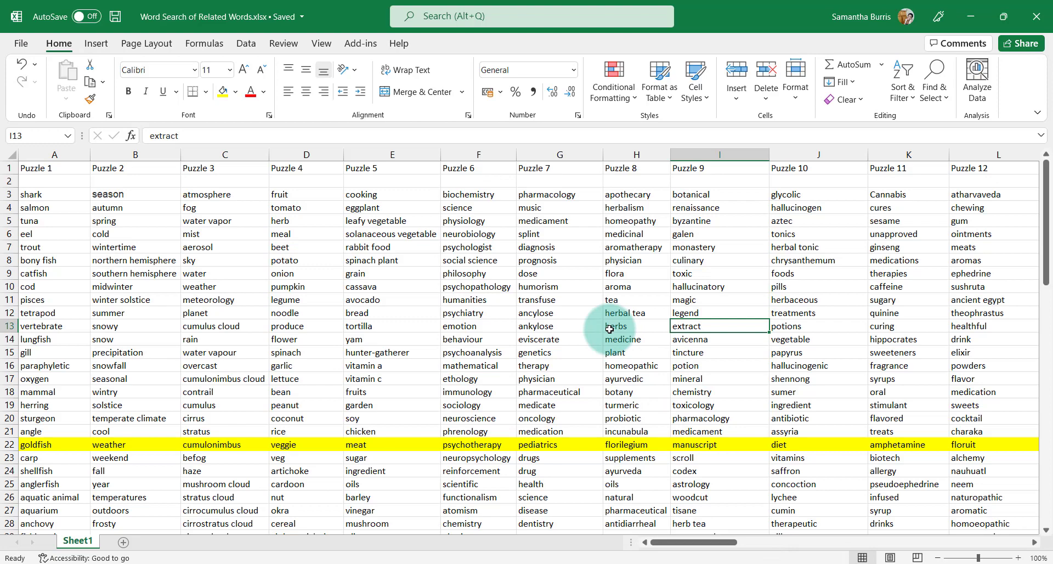
click(609, 329)
mouse_move(659, 542)
mouse_down()
mouse_move(767, 546)
mouse_move(648, 544)
mouse_up()
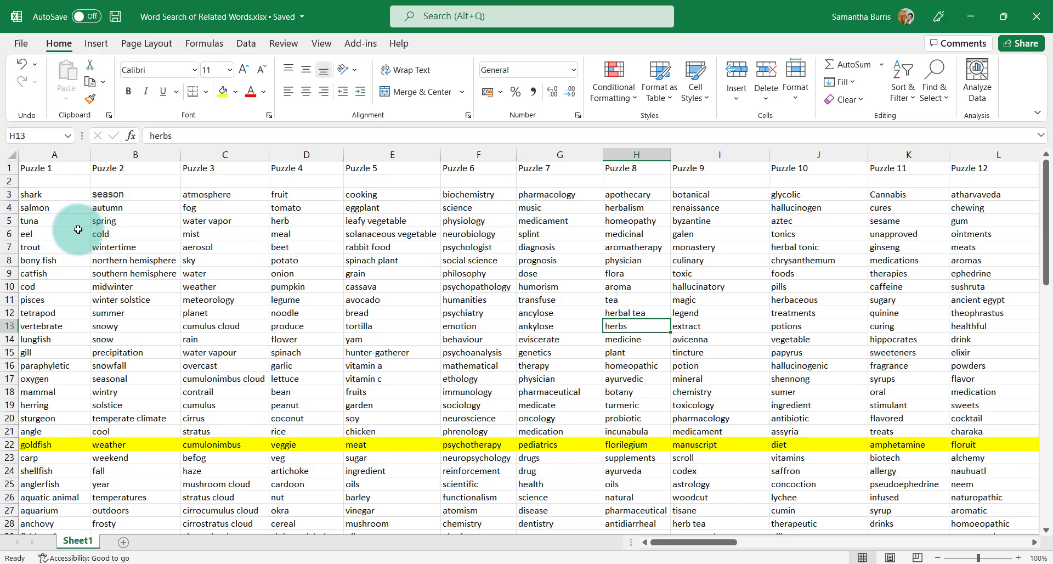
drag(48, 195, 69, 436)
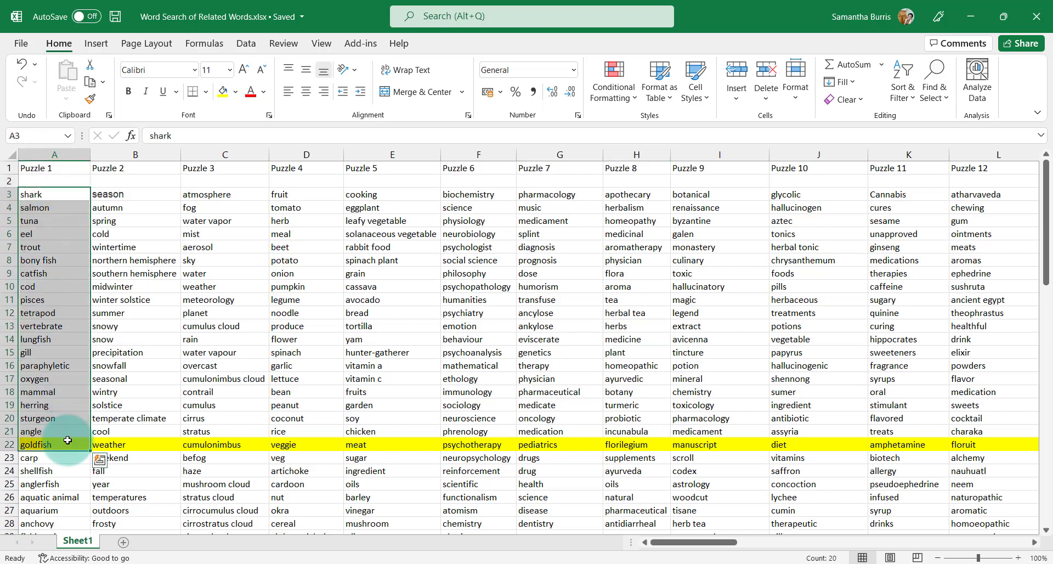
right_click(50, 354)
click(68, 203)
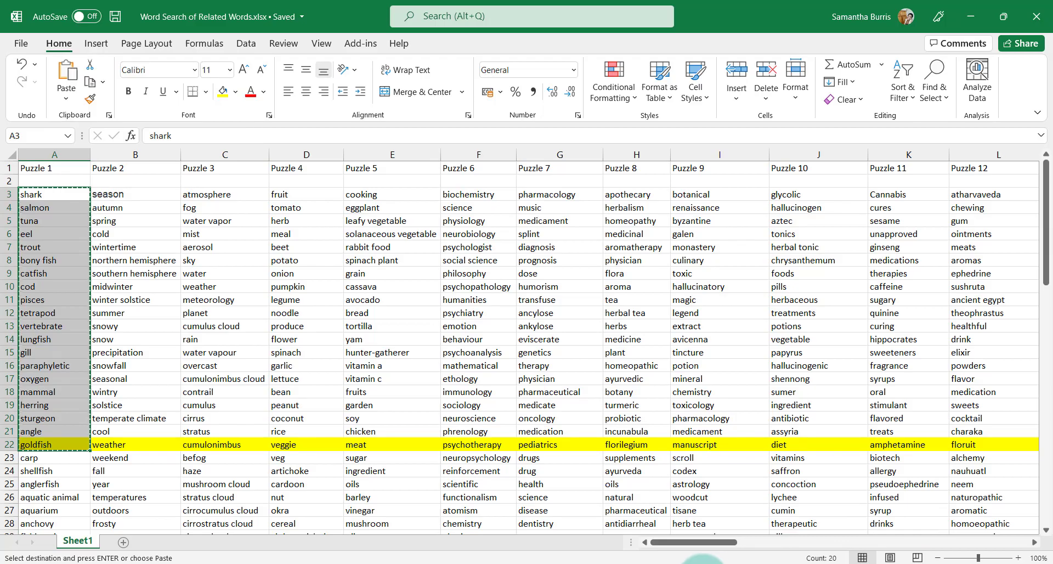
Switch to Word Search Generator UWP and paste the copied Puzzle 1 words into its word list
click(704, 561)
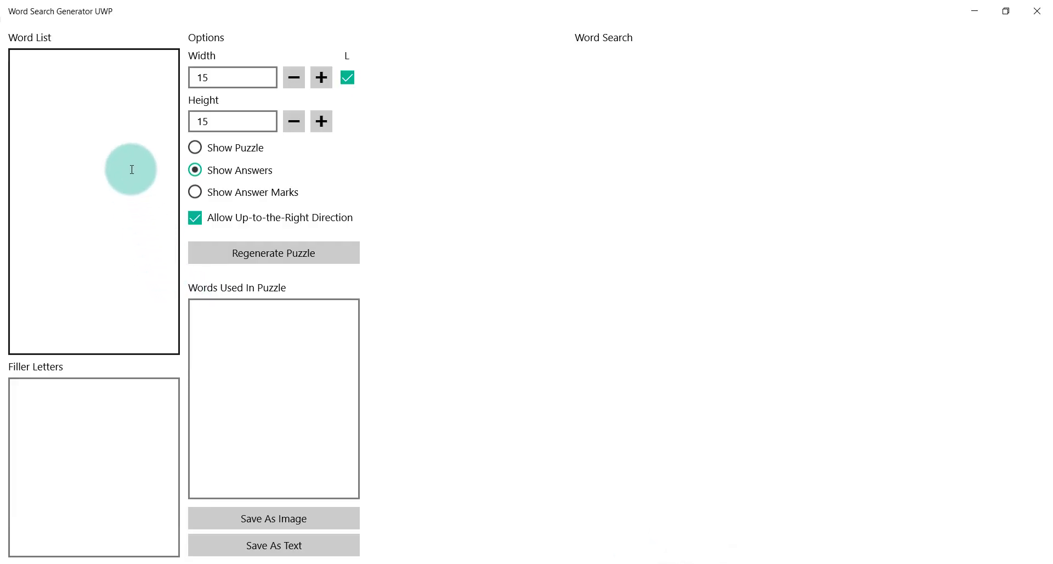
click(692, 143)
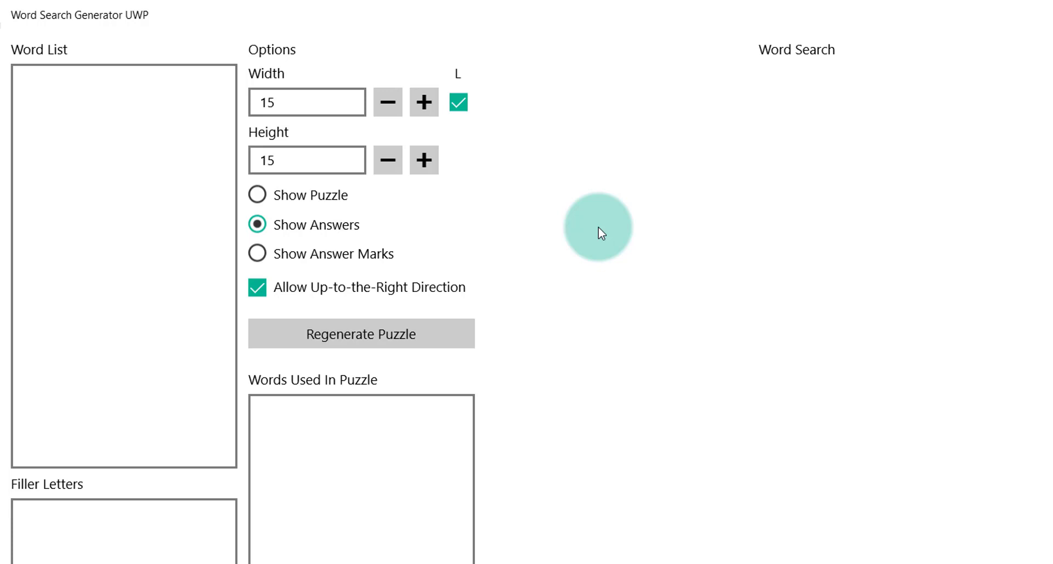
click(99, 94)
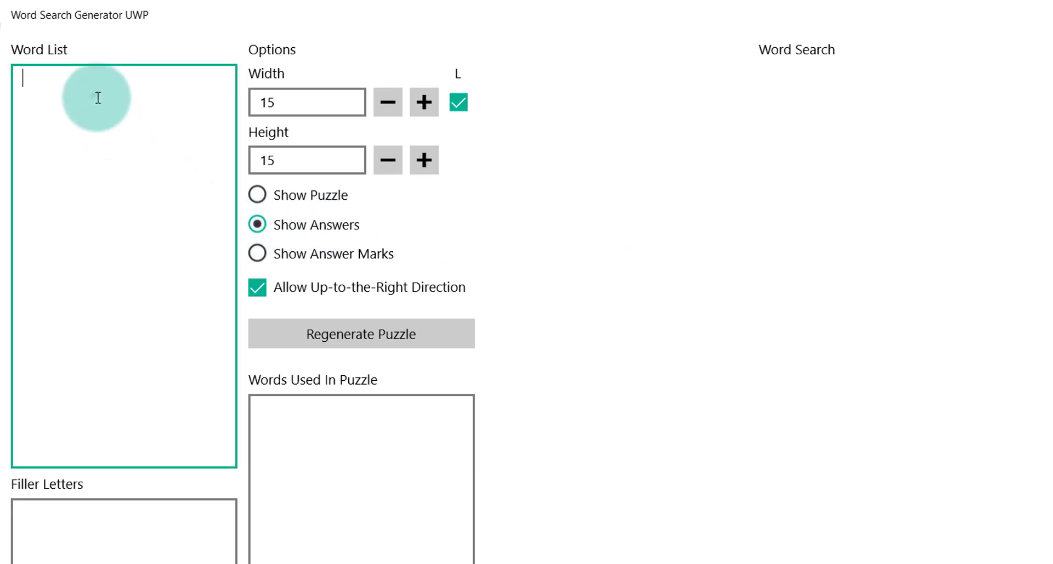
right_click(97, 97)
click(96, 76)
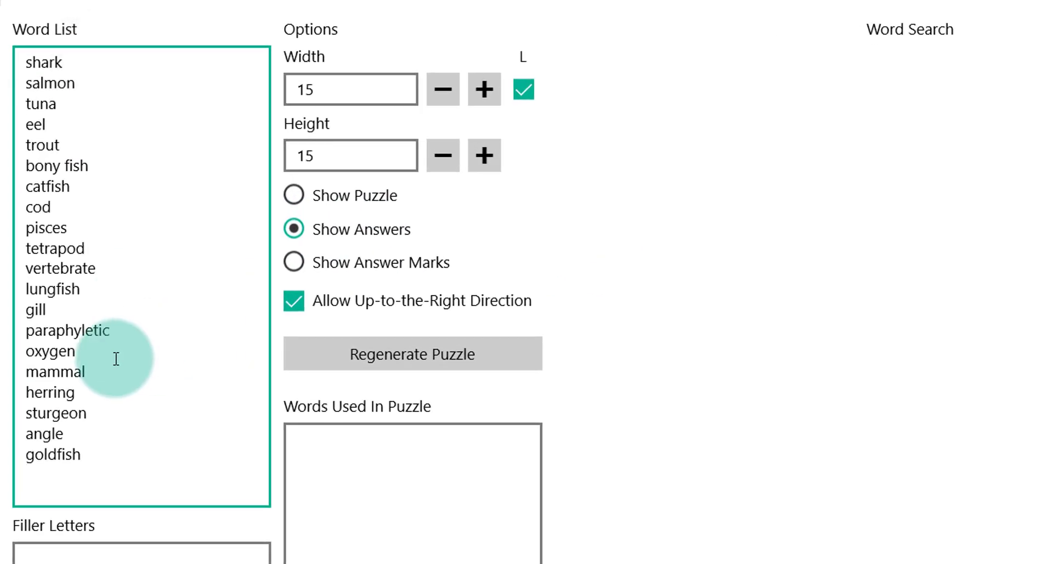
key(BackSpace)
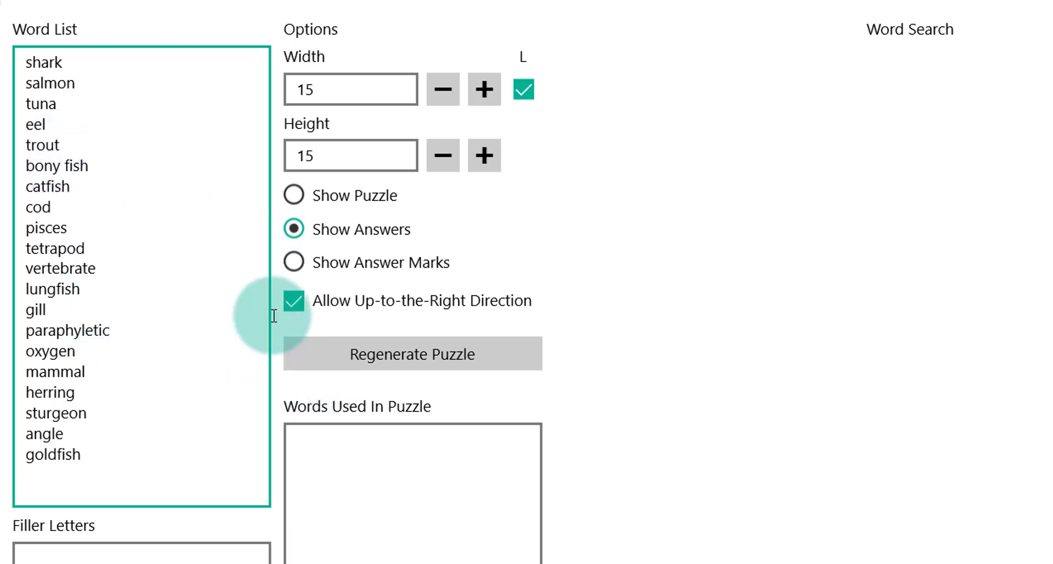
Generate the word search puzzle from the pasted word list
click(66, 163)
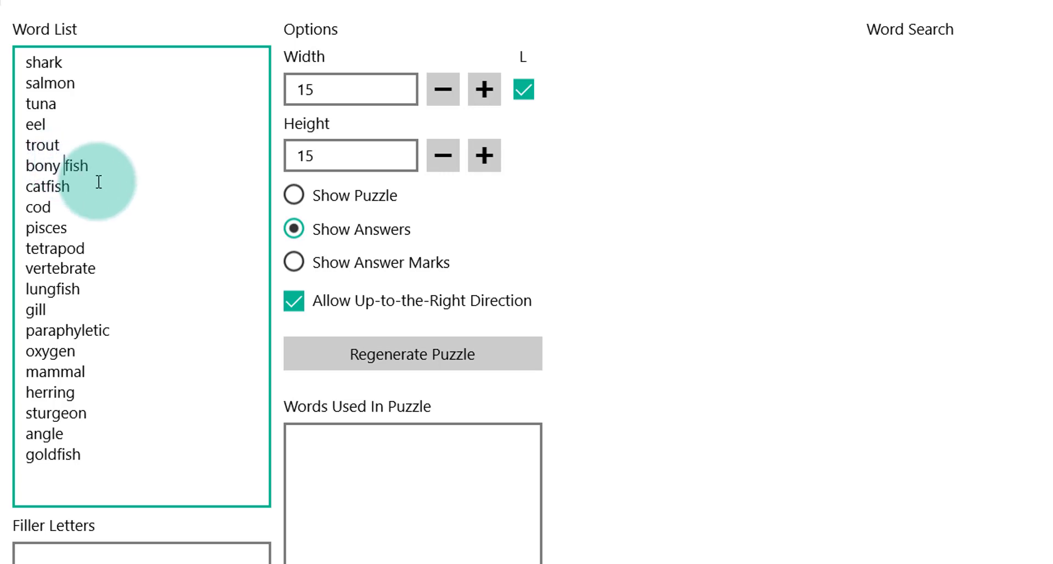
click(366, 341)
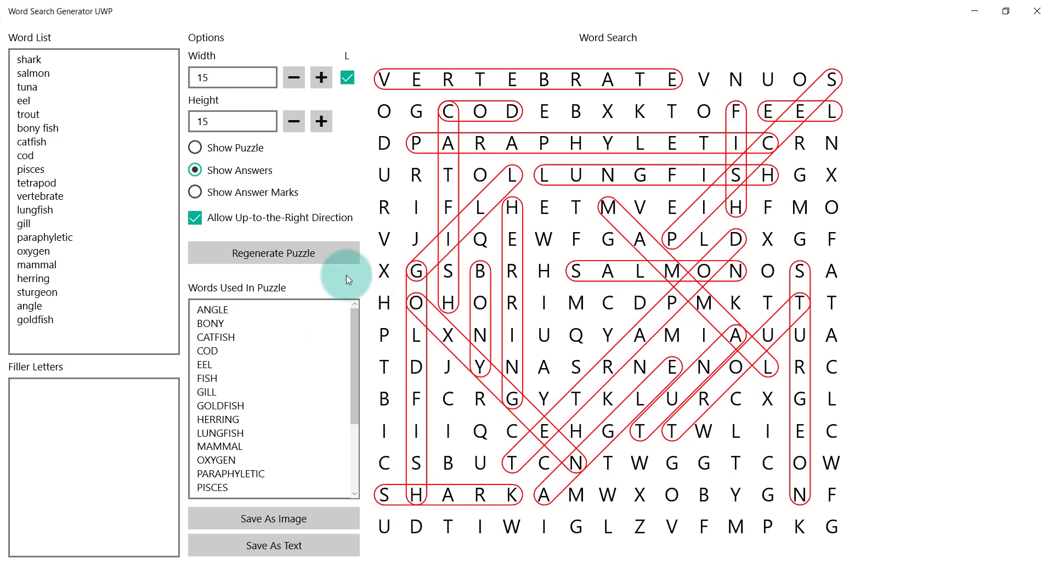
Remove the space in "bony fish" in the word list, regenerate the puzzle and dismiss the offensive-words notice
click(44, 129)
key(BackSpace)
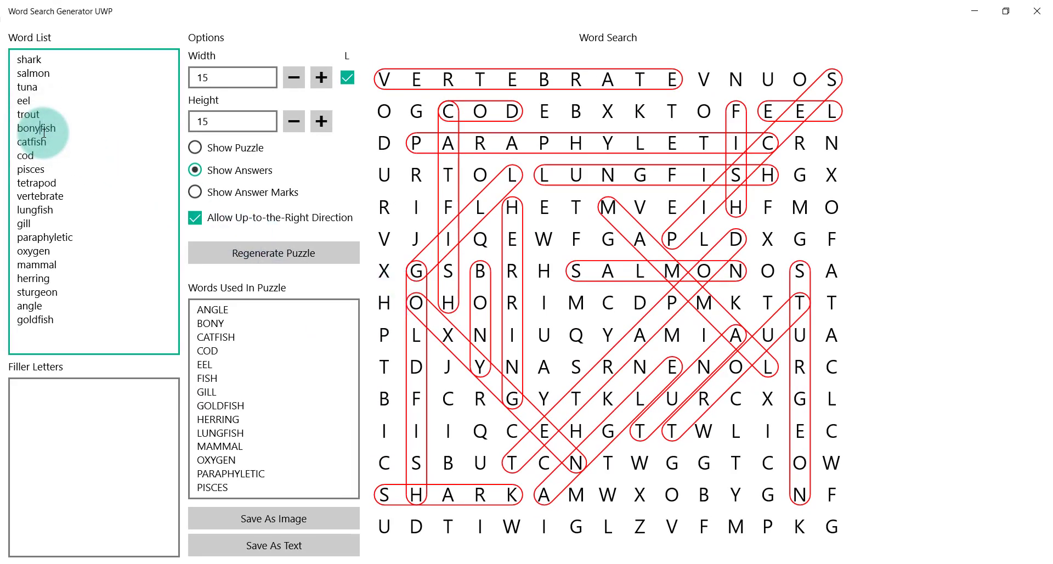
click(234, 253)
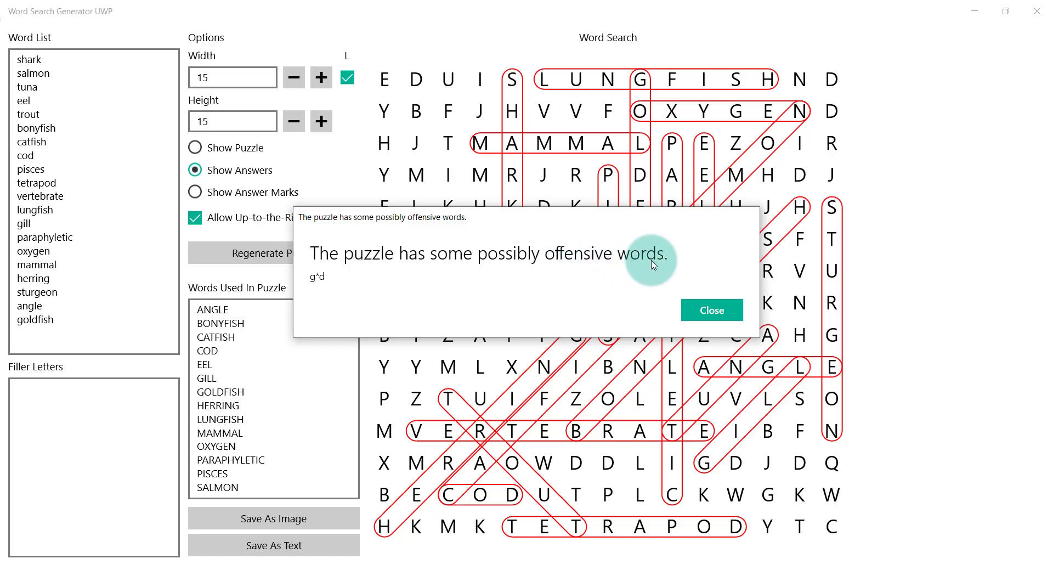
click(719, 310)
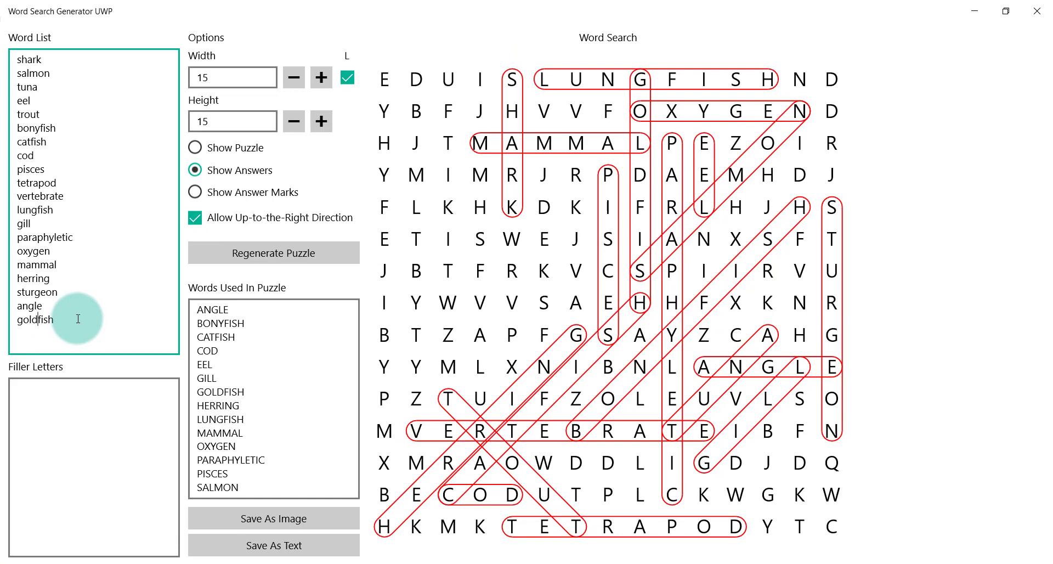
Review the full list of words used in the puzzle from beginning to end
click(243, 340)
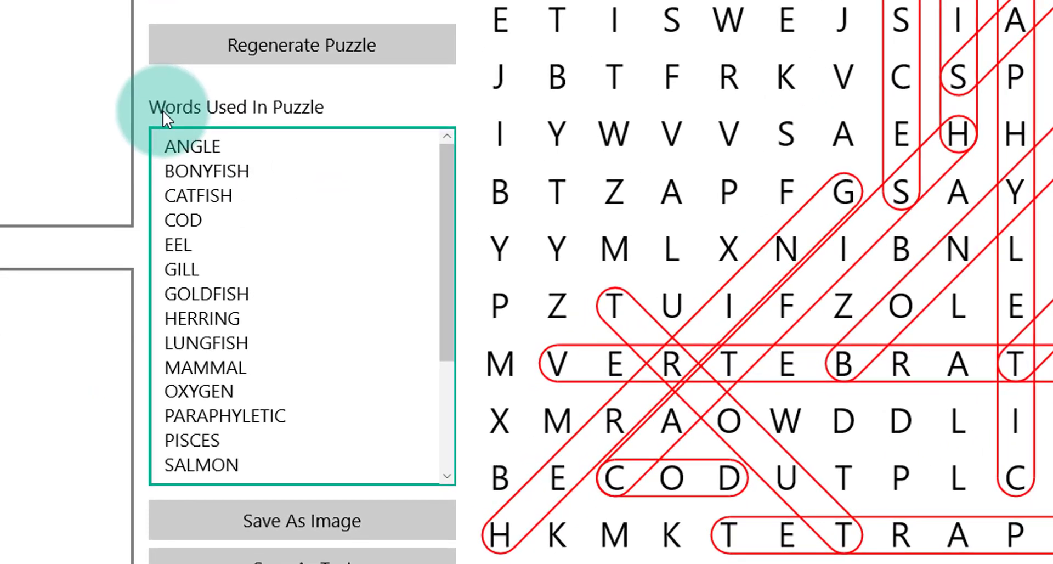
click(193, 275)
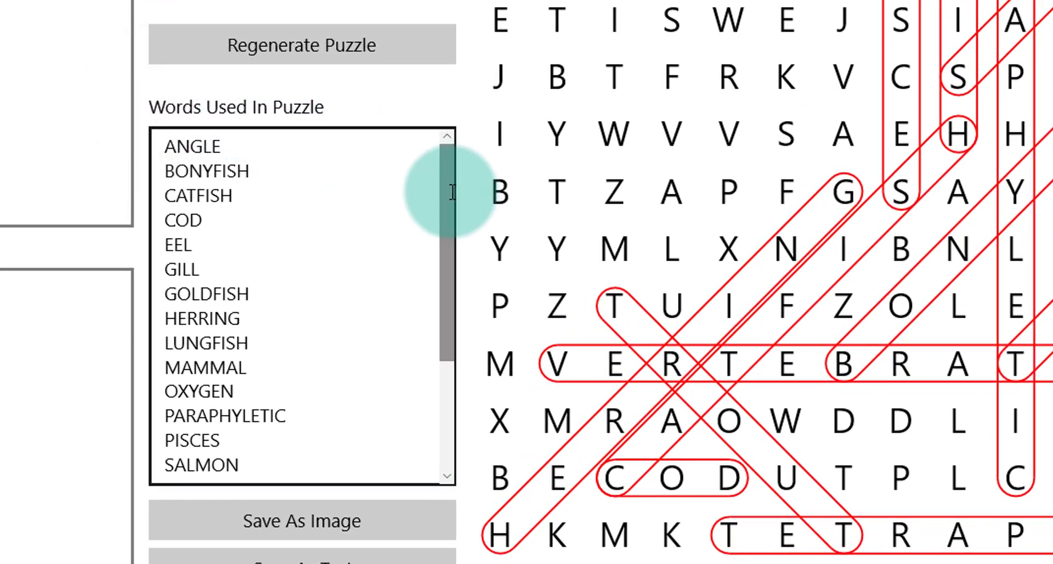
drag(447, 188, 453, 383)
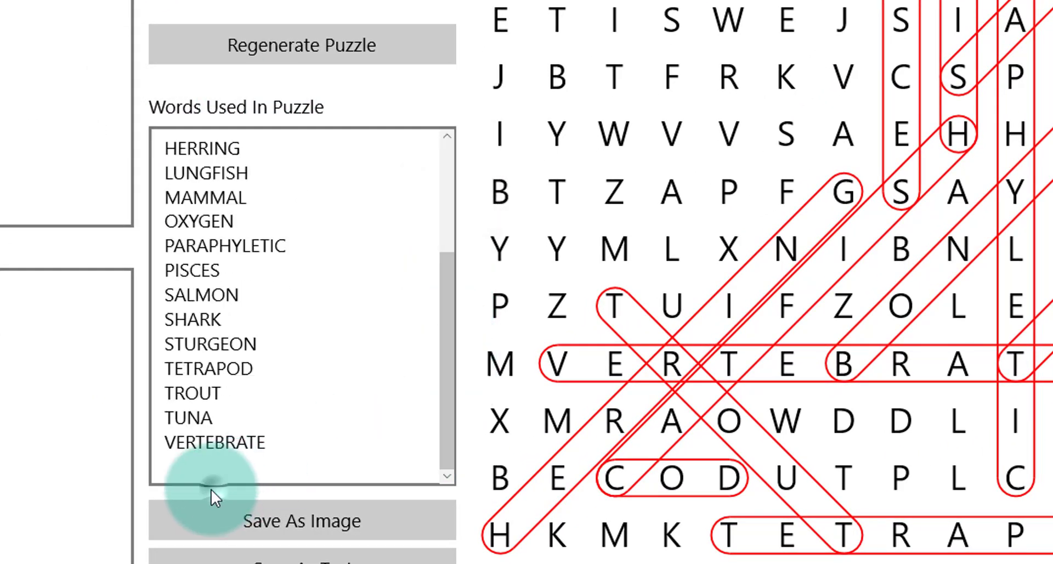
click(201, 478)
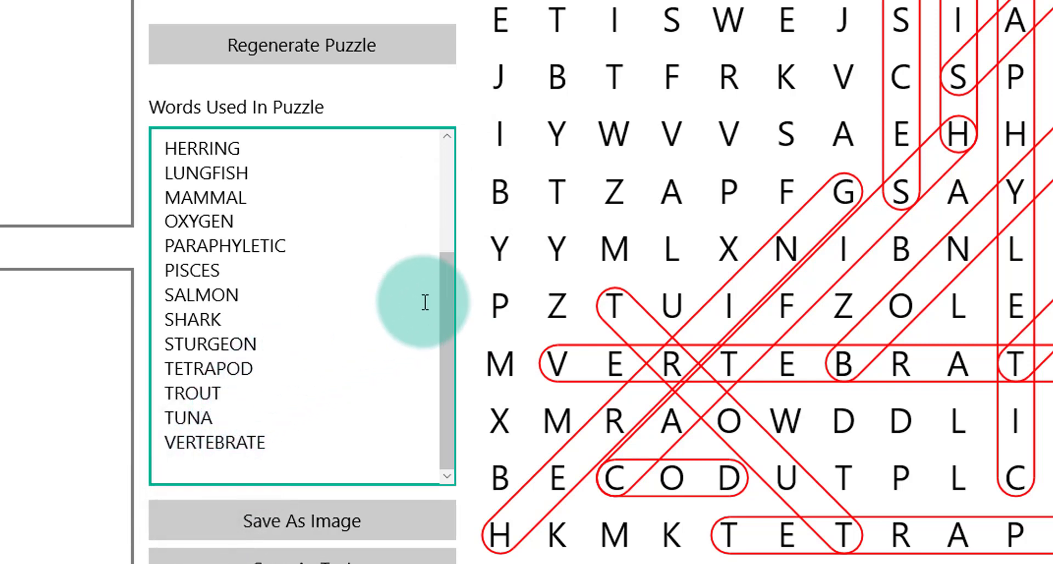
drag(447, 291, 447, 151)
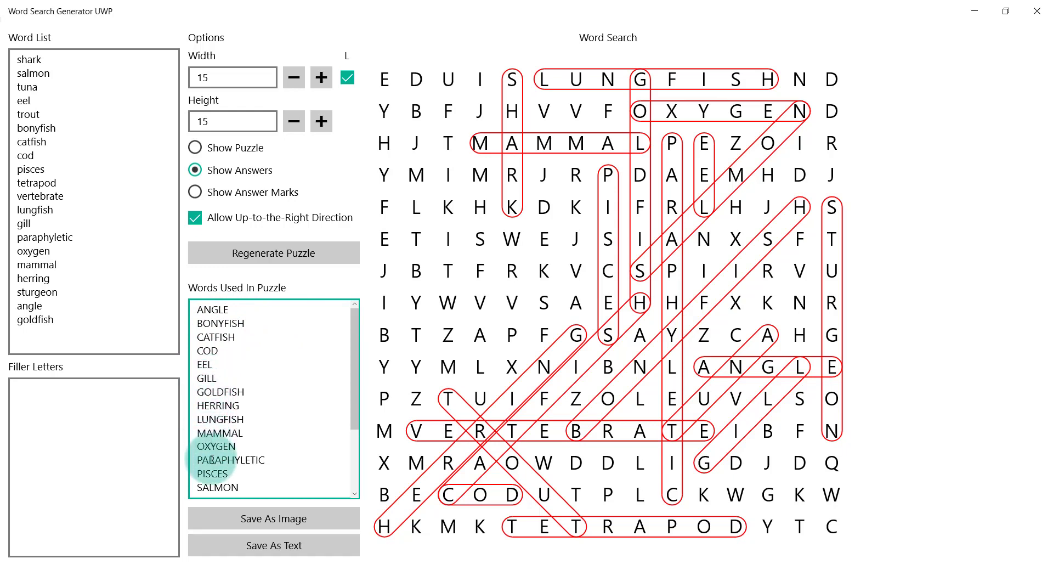
click(353, 434)
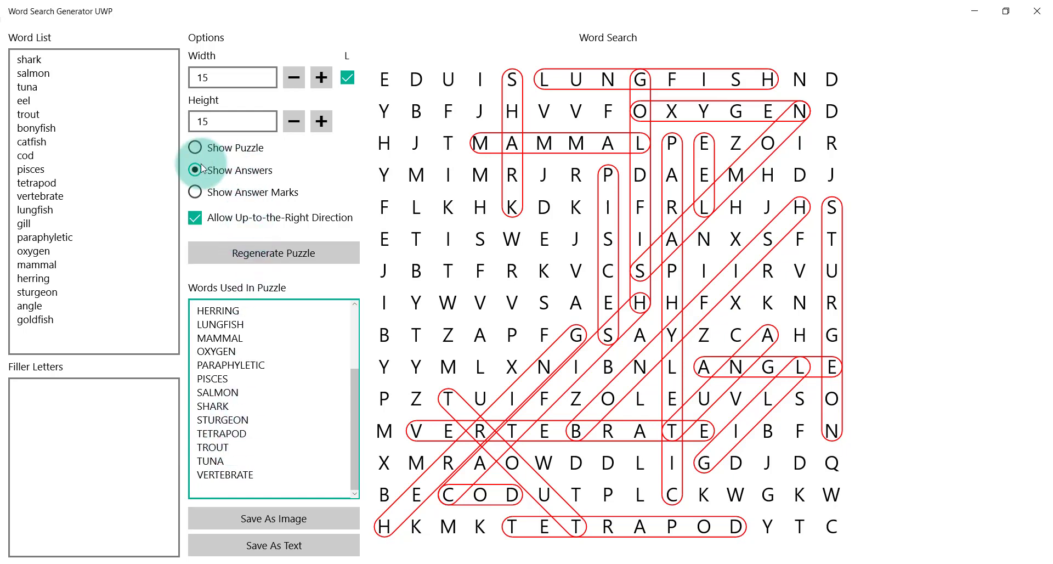
Save the puzzle with its answers shown as a PNG image named "Puzzle 1" on the Desktop
click(255, 519)
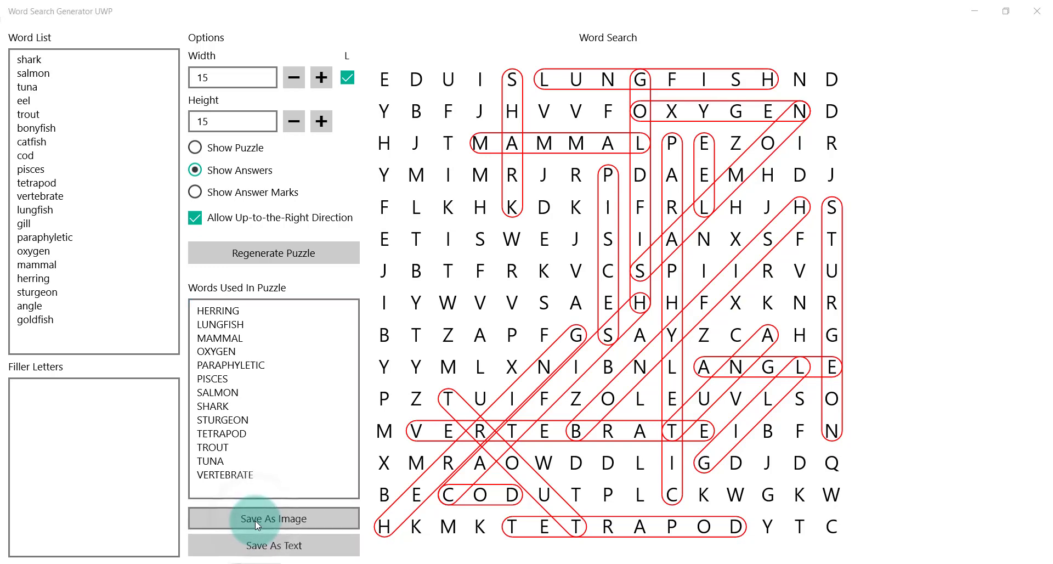
click(141, 493)
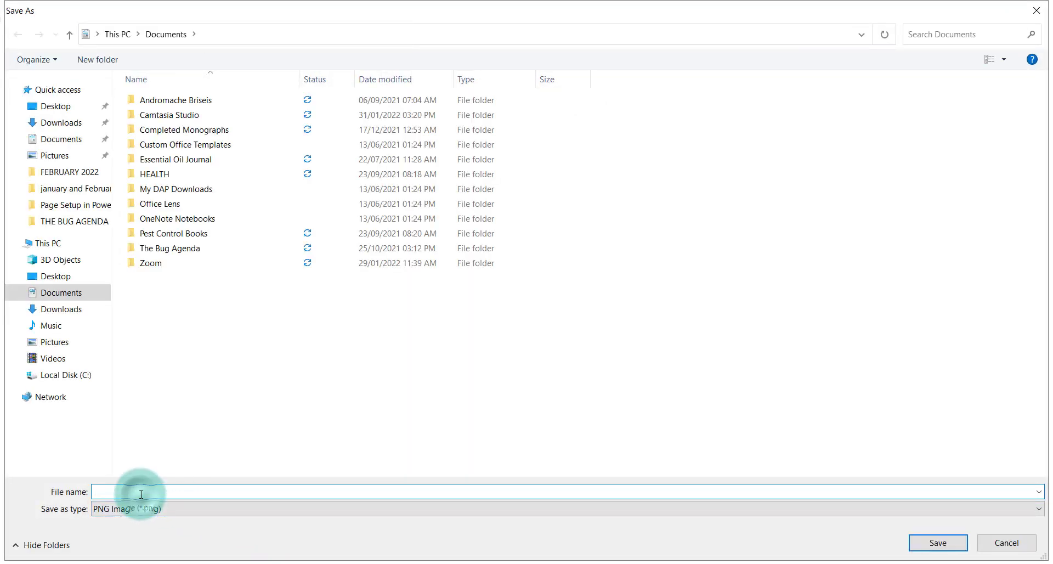
text(Puzzl)
text(e)
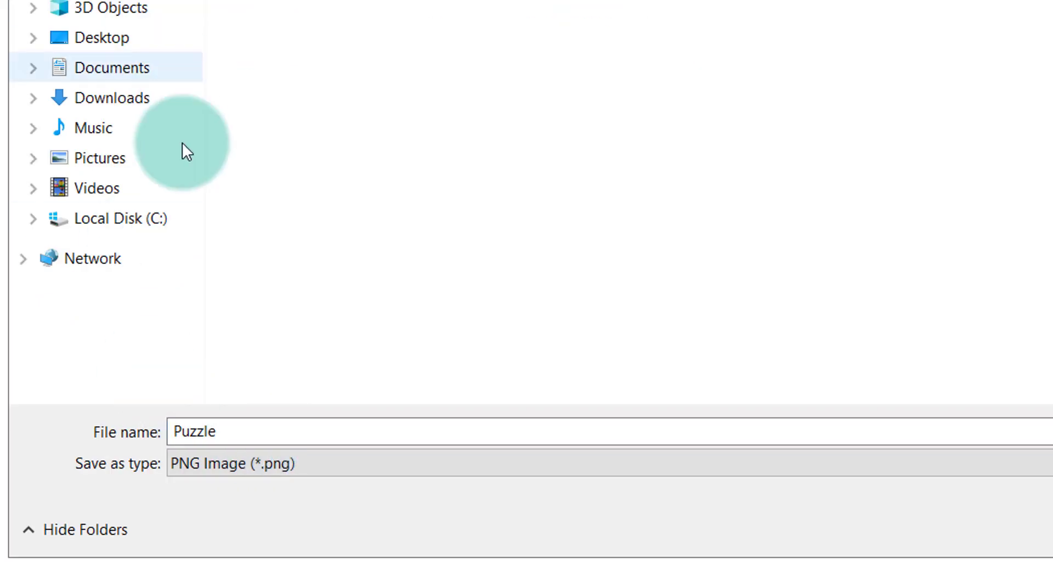
double_click(271, 428)
click(270, 430)
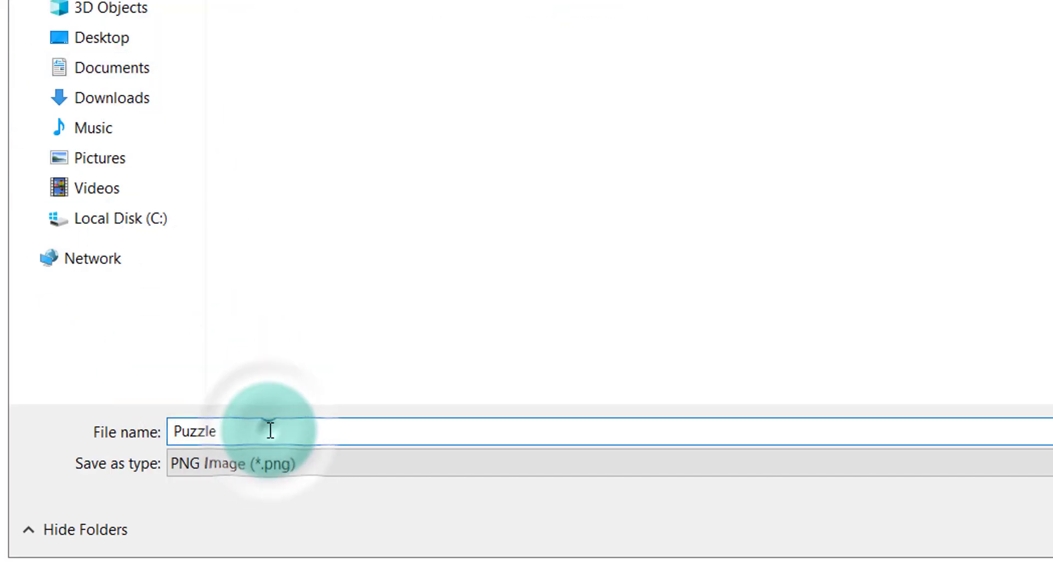
text(1)
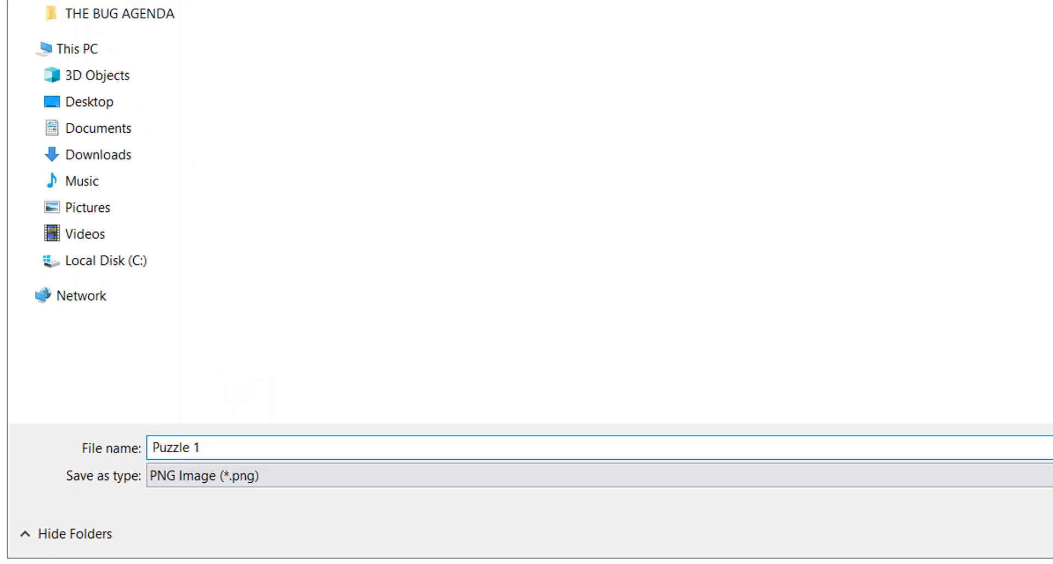
click(964, 538)
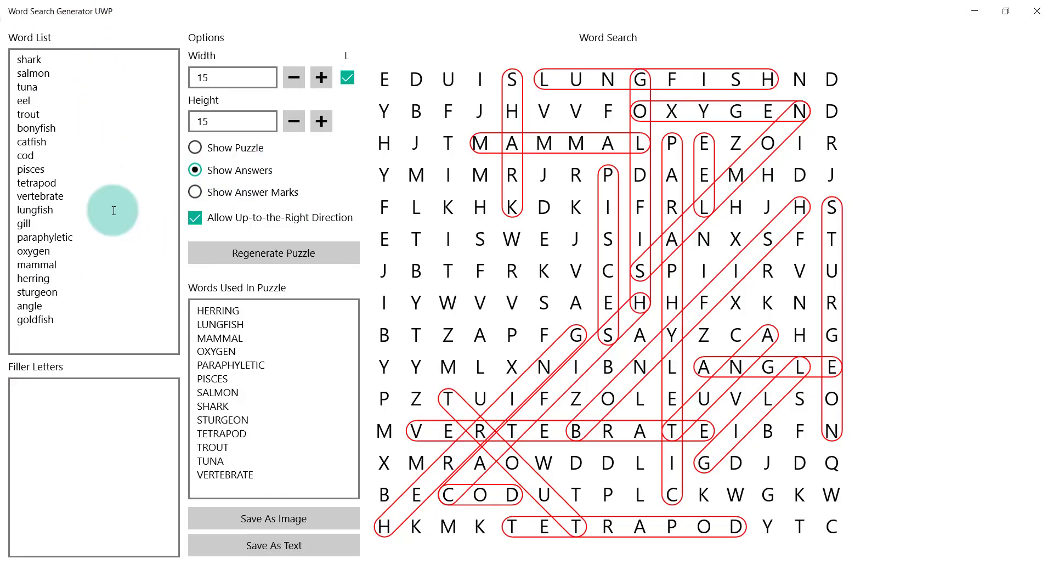
Show the puzzle without answers and save it as a PNG image named "Puzzle 1 Empty" on the Desktop
click(195, 148)
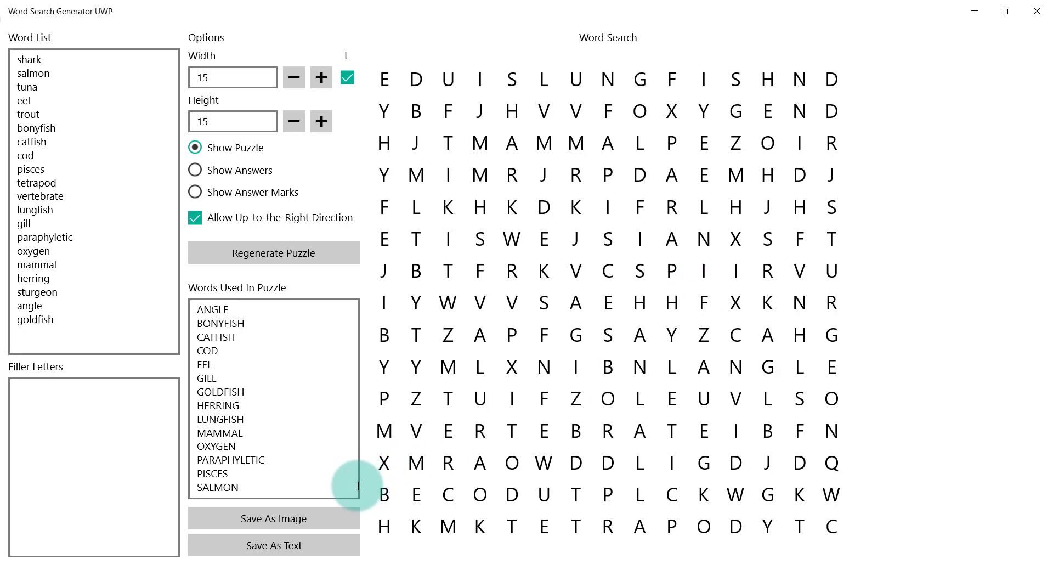
click(304, 525)
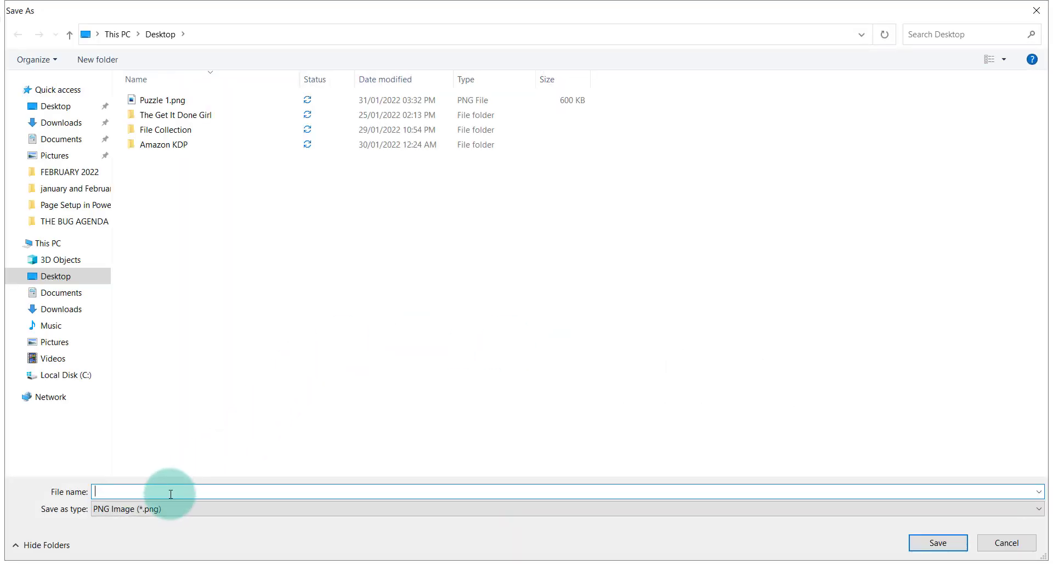
text(Puzz)
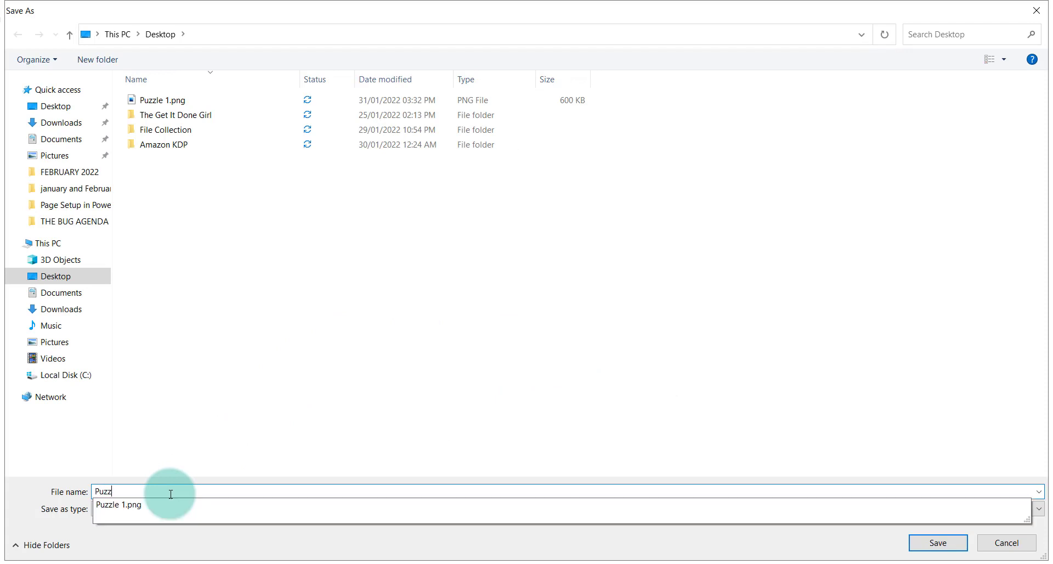
text(le 1 Emo)
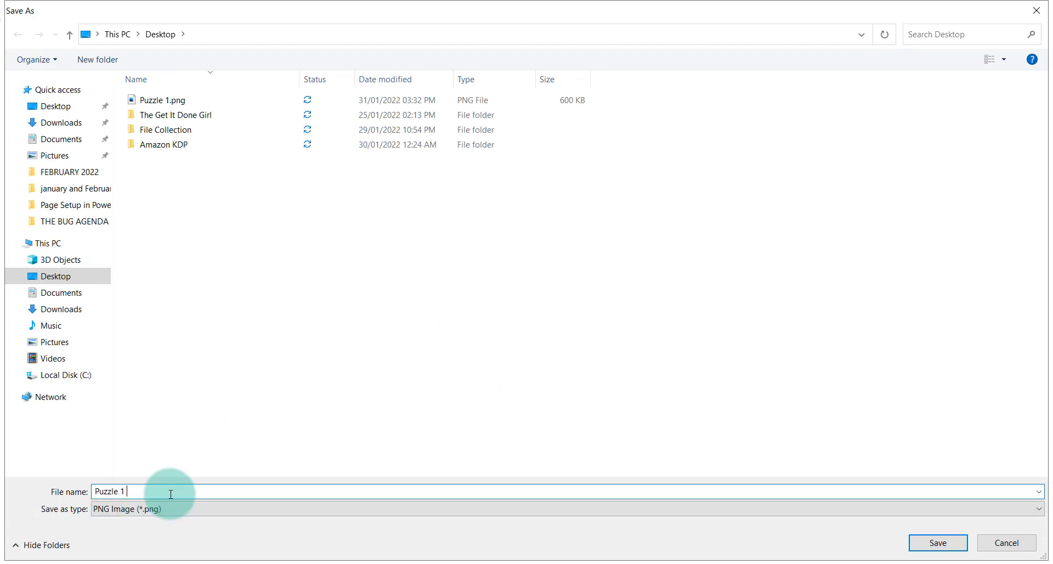
text(t)
key(BackSpace)
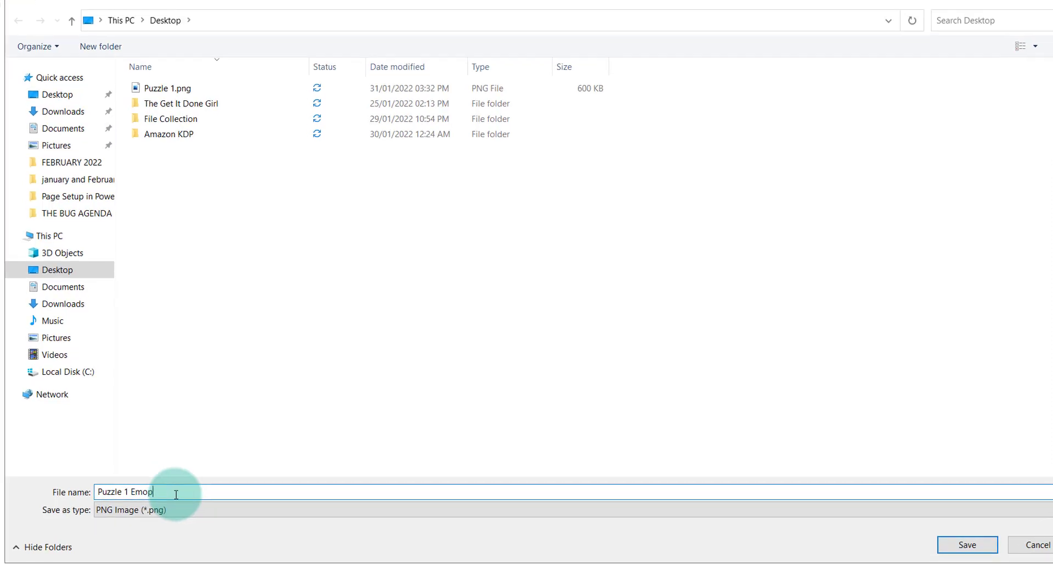
key(BackSpace)
text(pty)
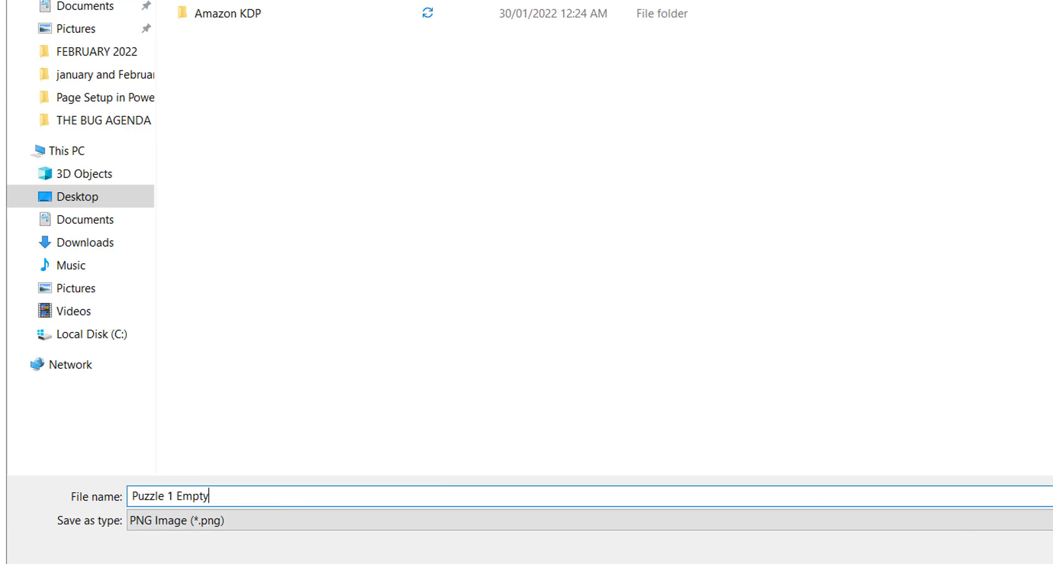
key(Return)
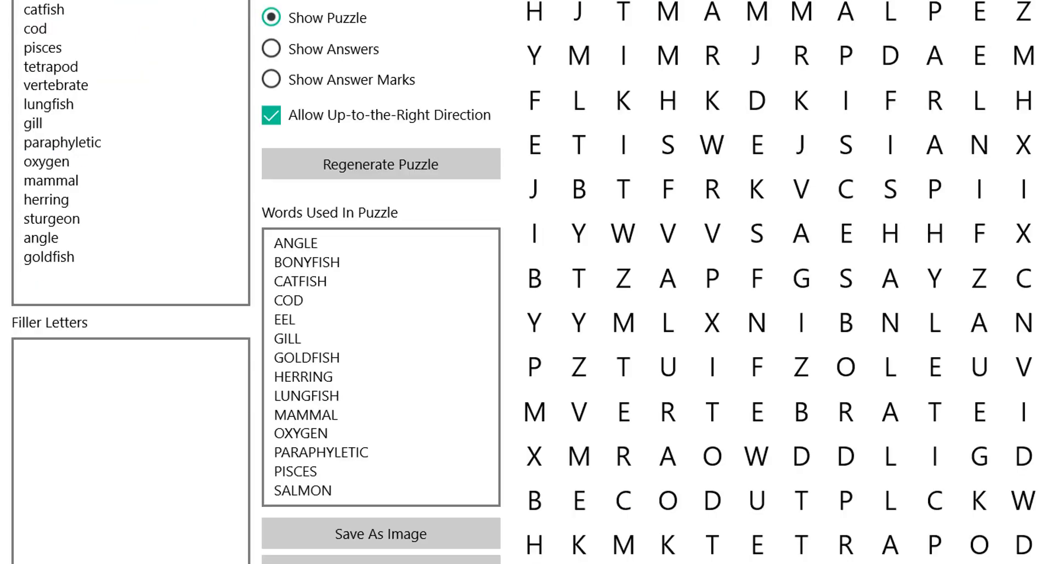
Switch to the related words workbook in Excel and copy the Puzzle 2 words from season to weather (B3:B22)
key(alt+Tab)
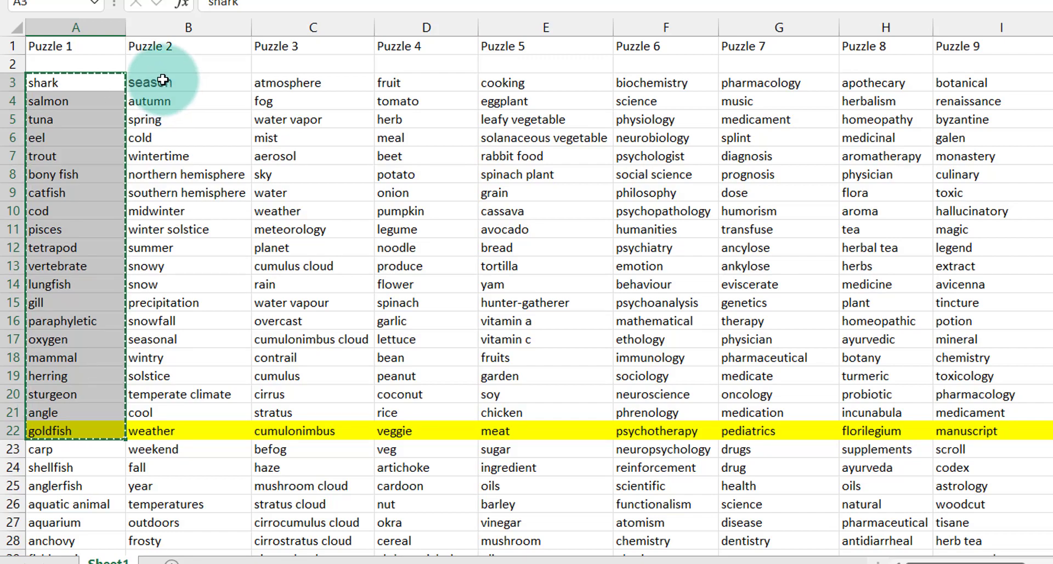
drag(166, 88, 178, 432)
key(ctrl+c)
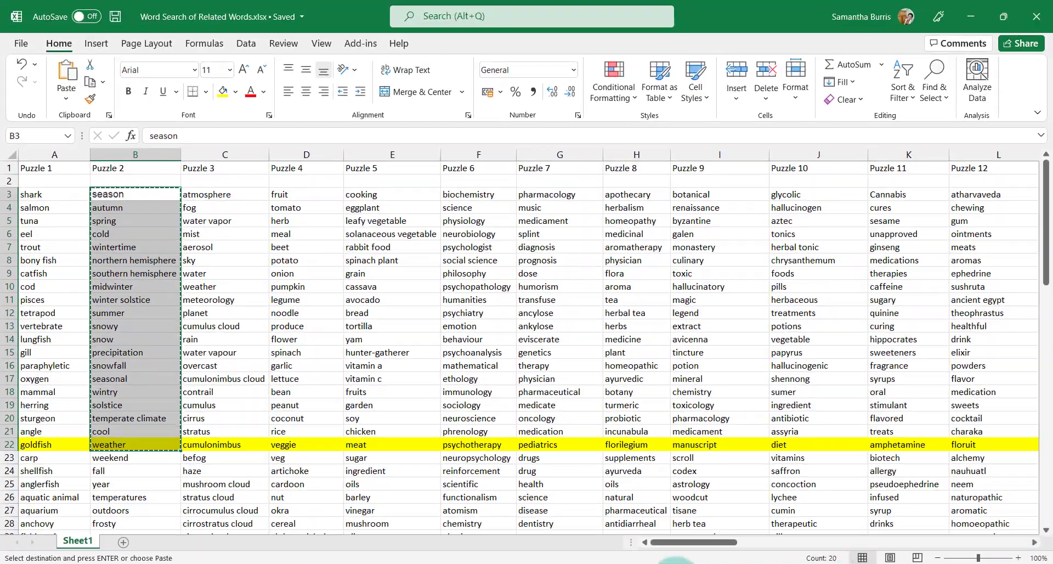
Switch to Word Search Generator UWP and replace the whole word list with the copied Puzzle 2 words
key(alt+Tab)
click(104, 236)
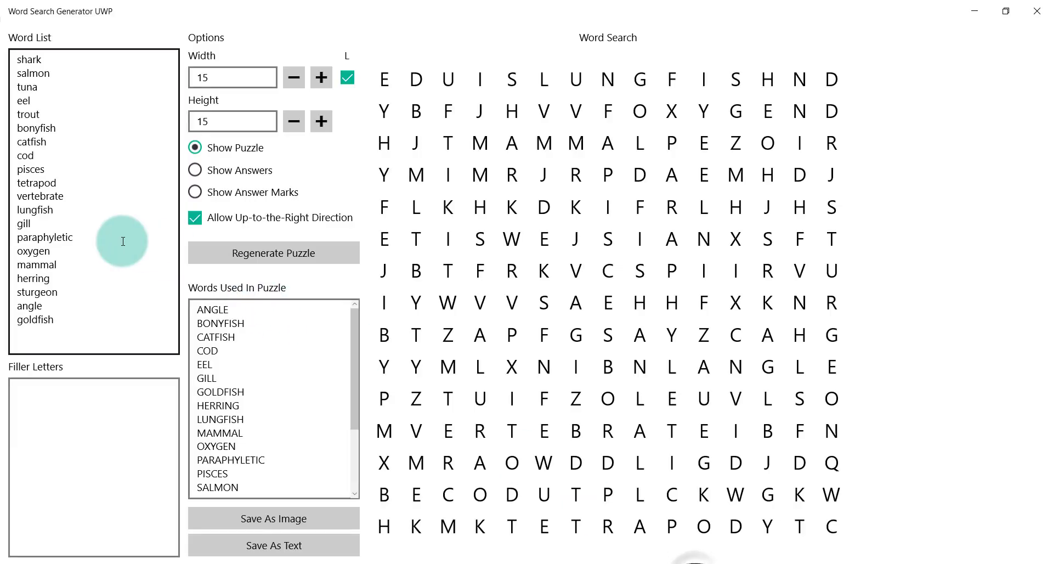
key(ctrl+a)
key(ctrl+v)
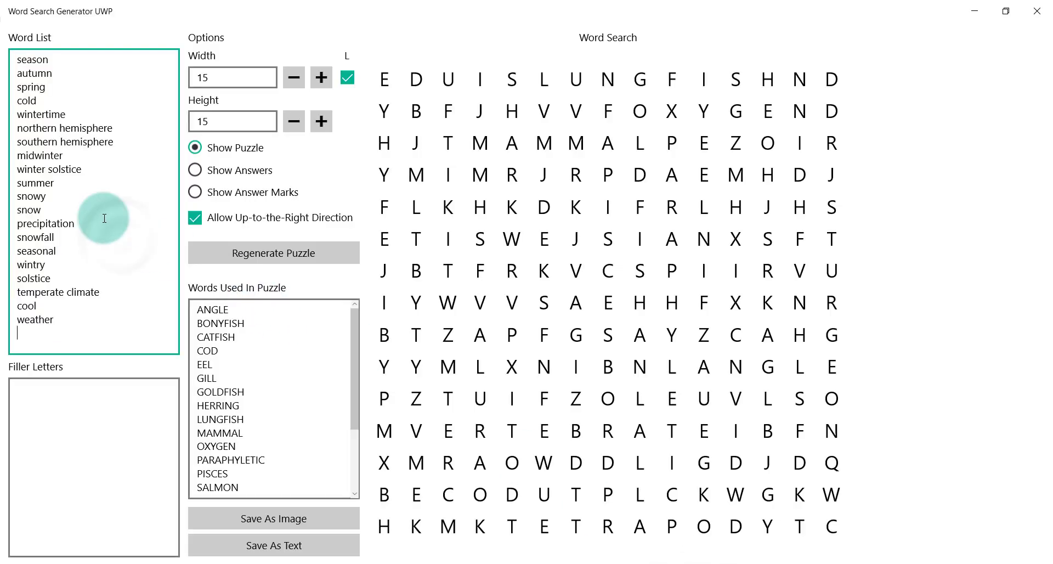
Remove the spaces in "northern hemisphere", "southern hemisphere", "winter solstice" and "temperate climate", and delete the empty line after "weather"
click(62, 128)
key(BackSpace)
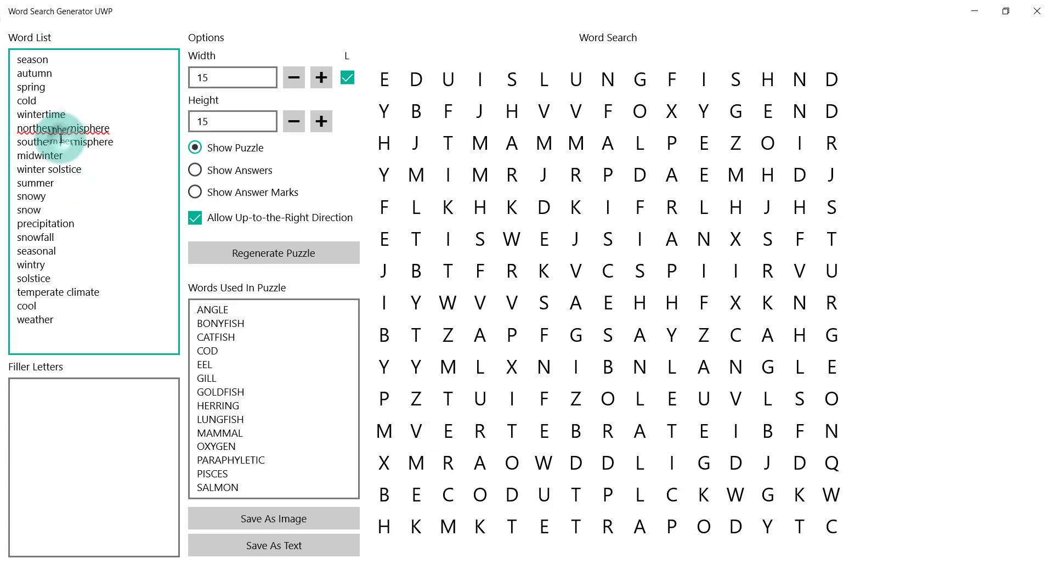
click(61, 142)
key(BackSpace)
click(49, 169)
key(BackSpace)
click(63, 292)
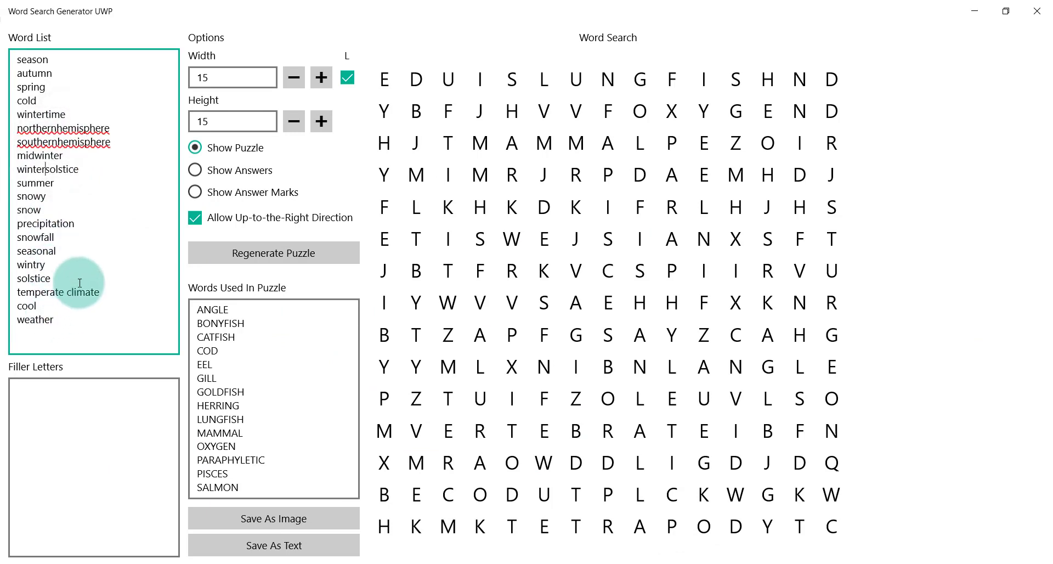
key(BackSpace)
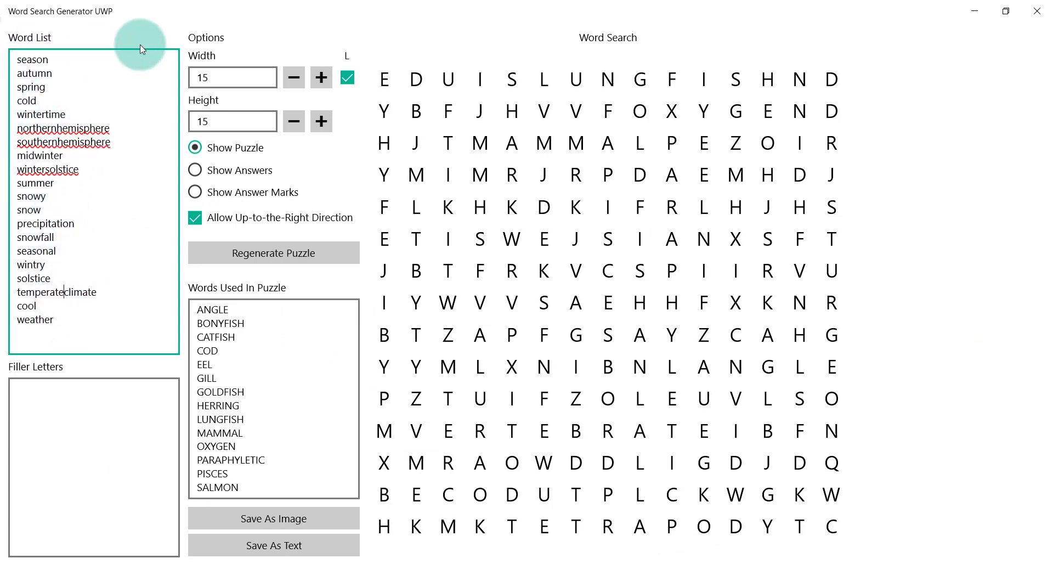
click(43, 337)
key(BackSpace)
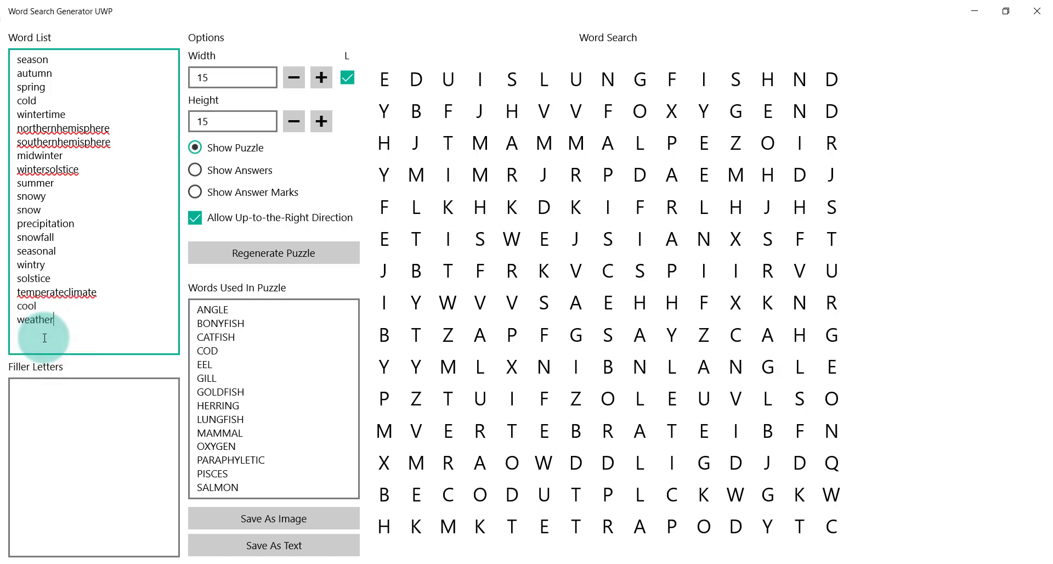
Regenerate the puzzle from the Puzzle 2 words and dismiss the notices
click(251, 255)
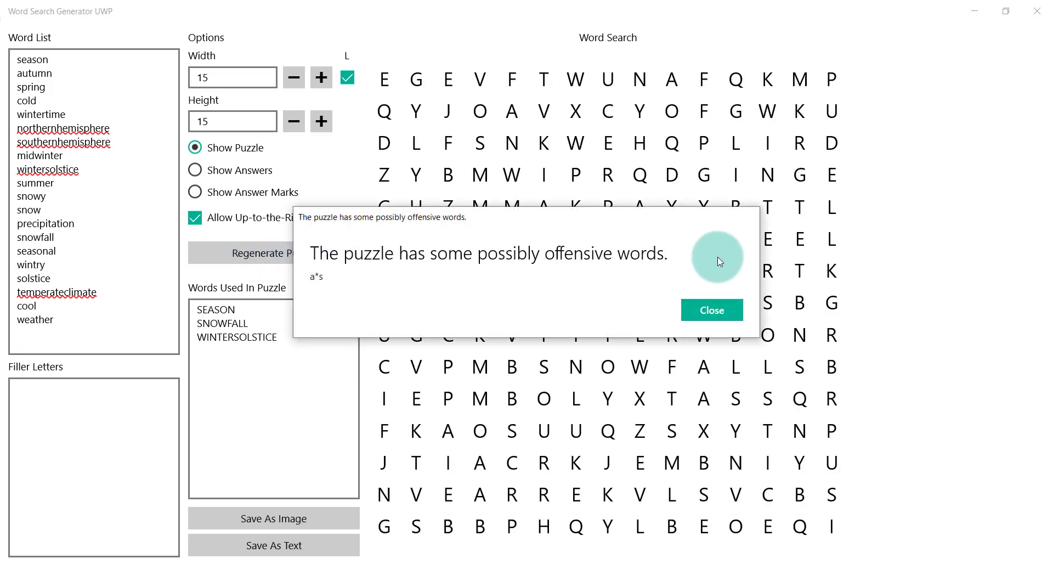
click(726, 308)
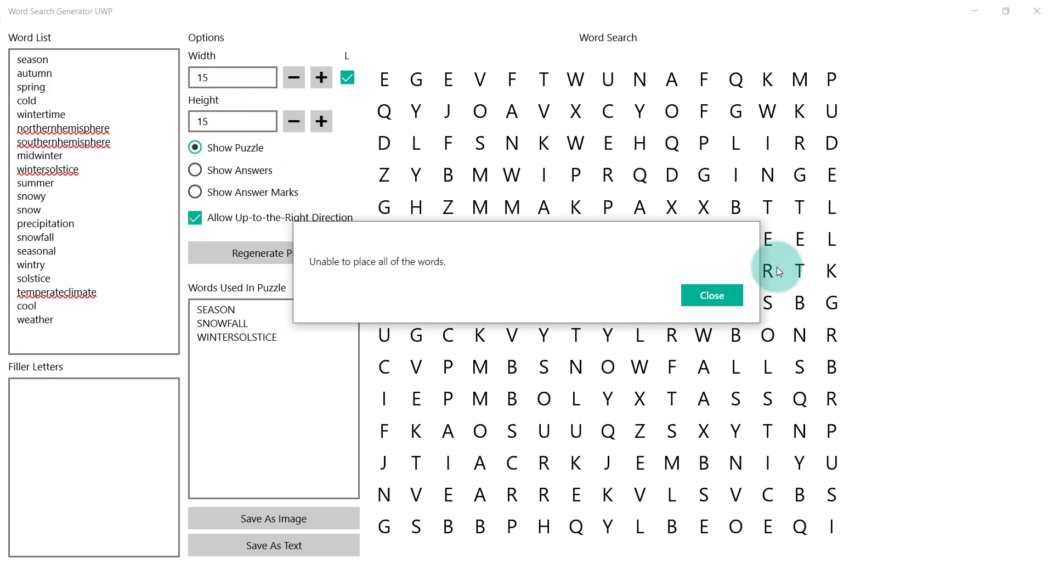
click(721, 293)
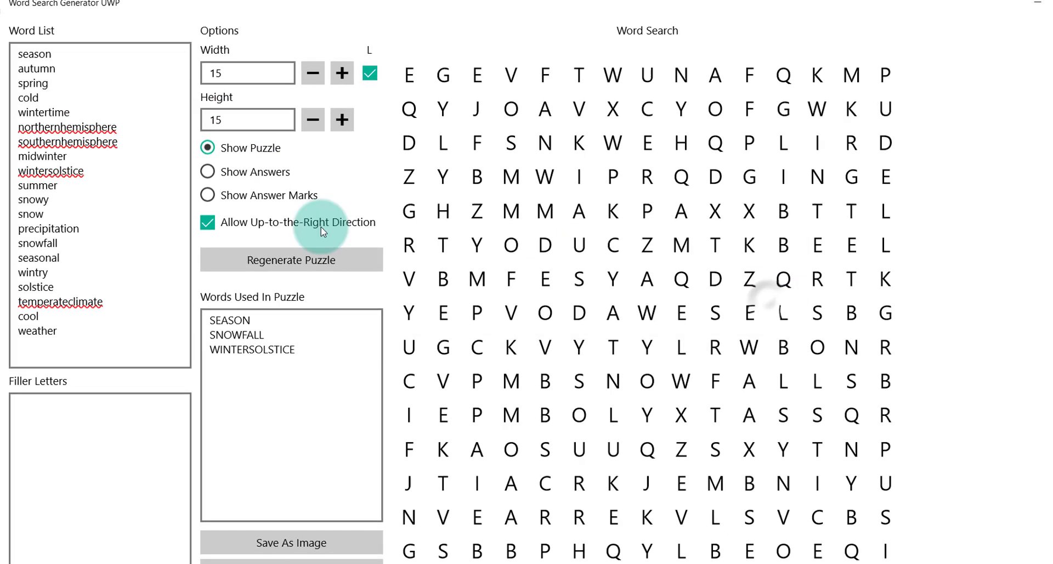
Try to enlarge the puzzle by setting its width to 20 and changing the height while both dimensions are linked
click(43, 124)
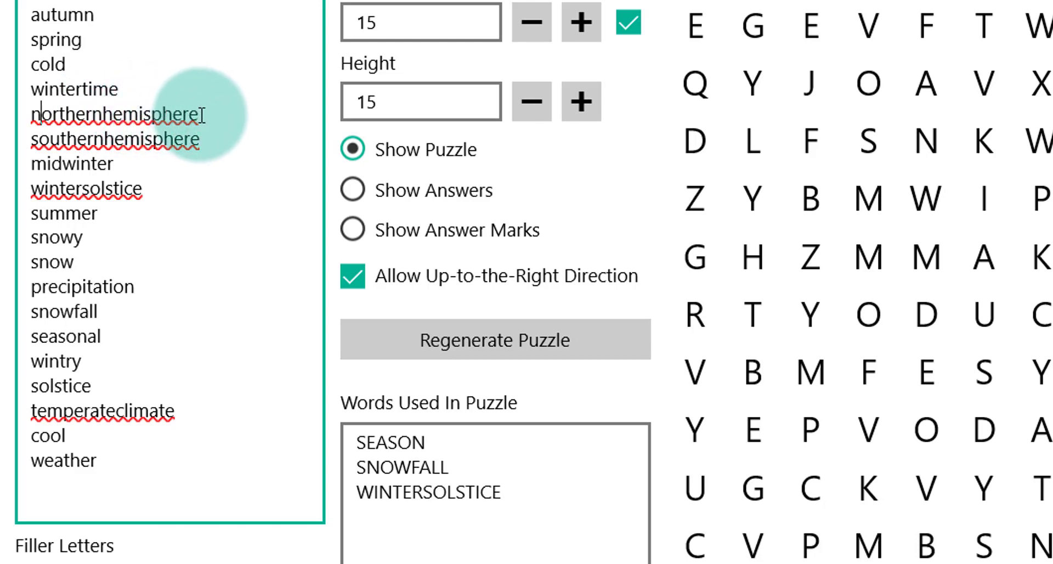
drag(202, 115, 31, 115)
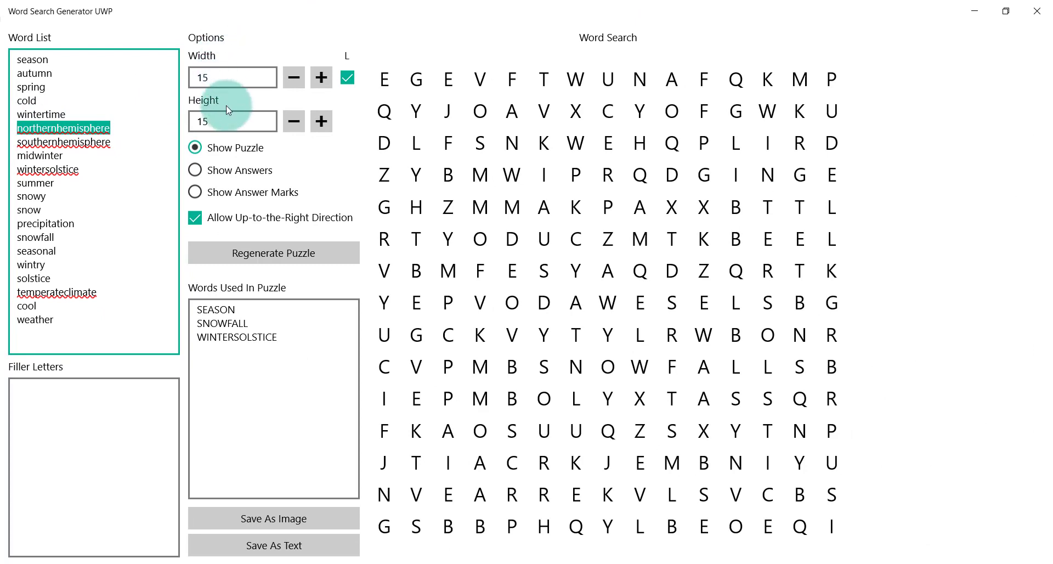
double_click(224, 77)
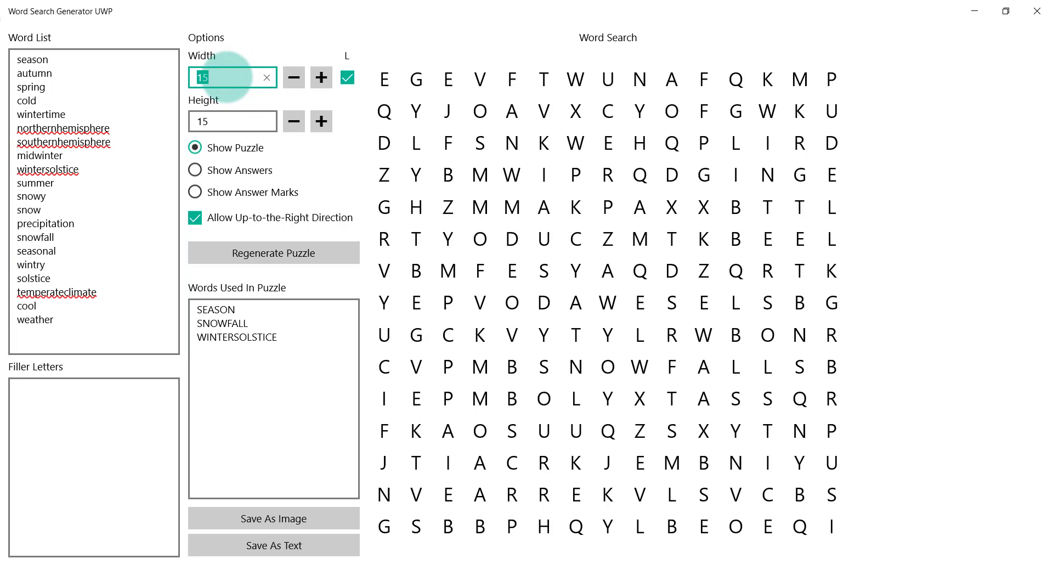
text(20)
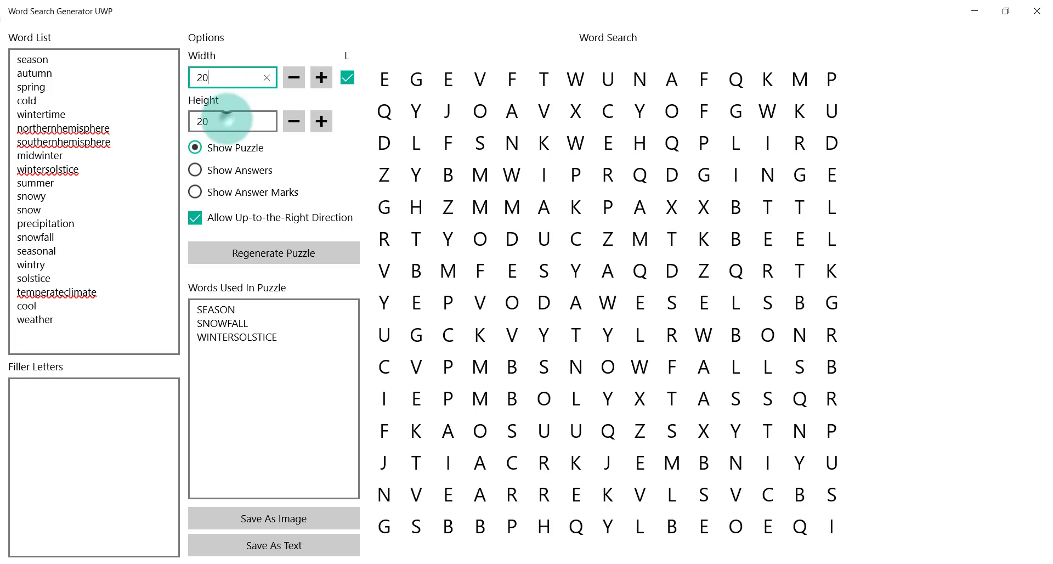
double_click(226, 119)
text(1)
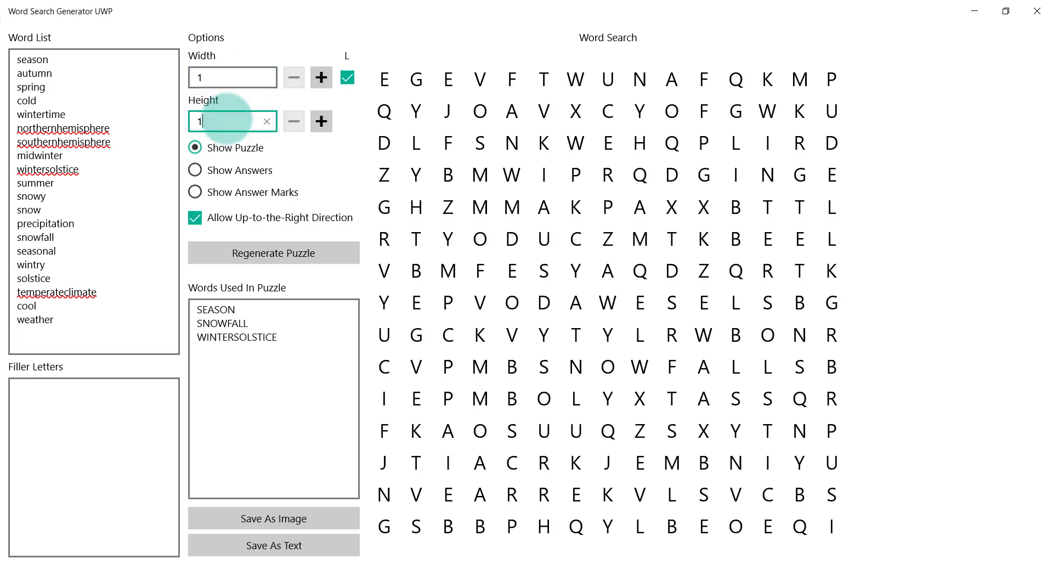
Unlink the puzzle's width and height, then set the width to 20 and the height to 15
click(347, 78)
double_click(215, 80)
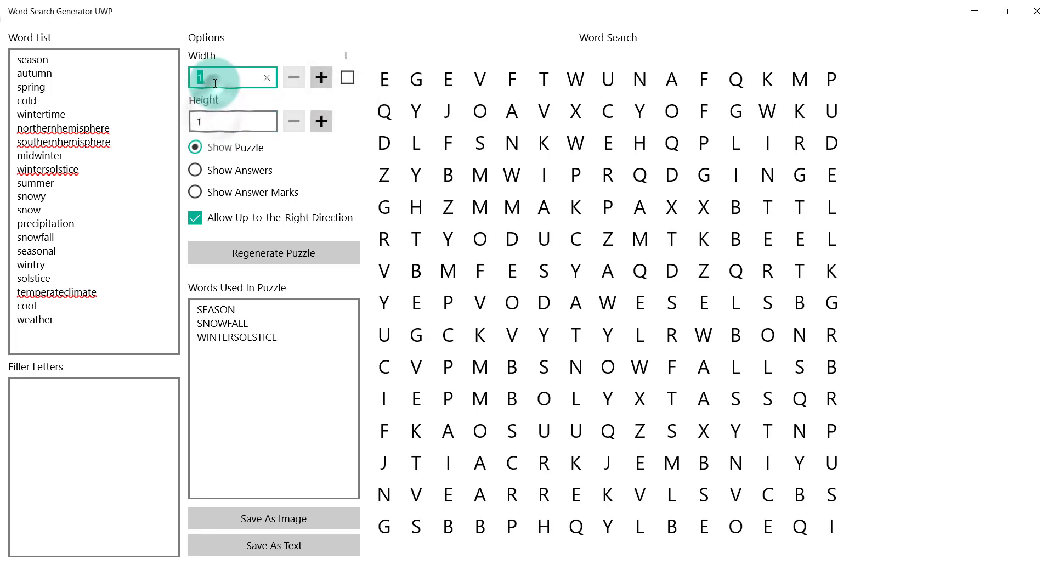
text(20)
double_click(215, 117)
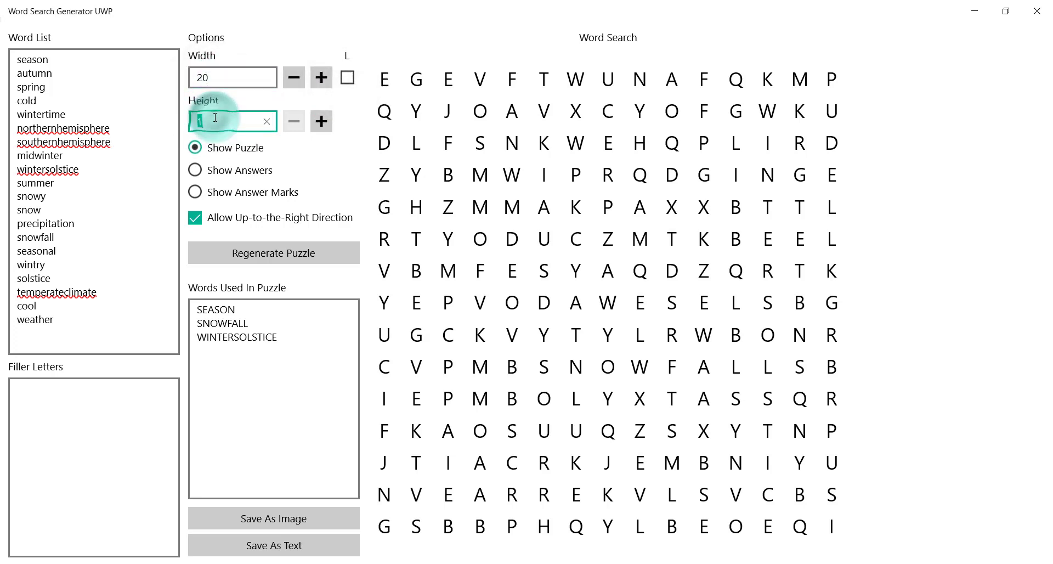
text(15)
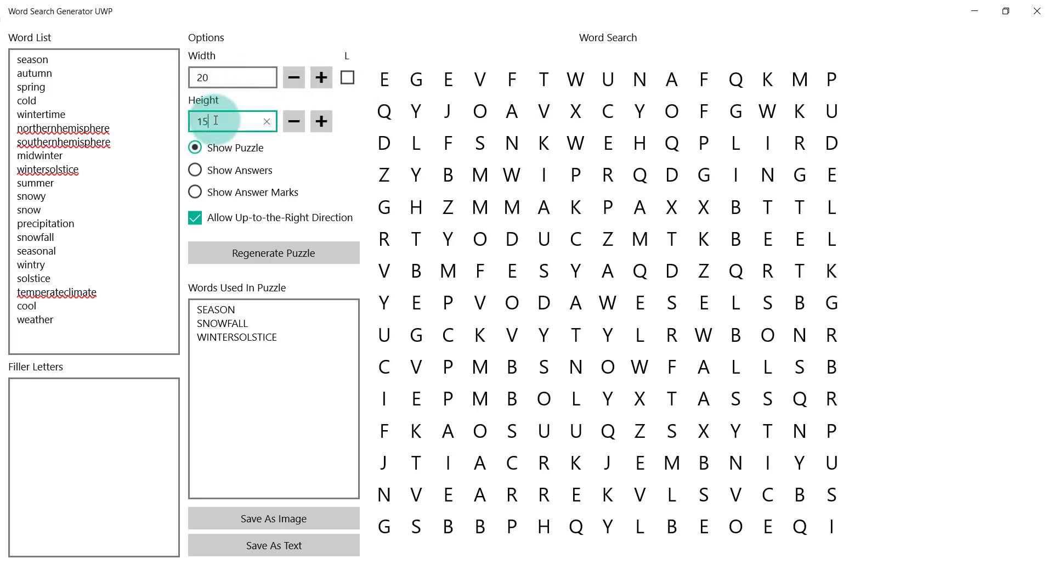
click(373, 27)
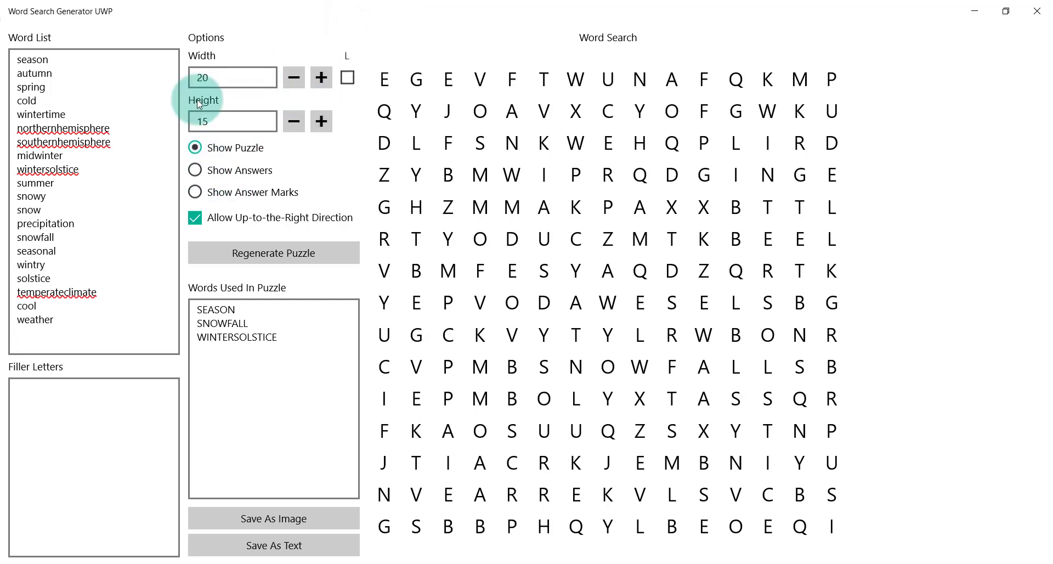
Show the answers, regenerate the puzzle, dismiss the notice and check the list of words used
click(208, 170)
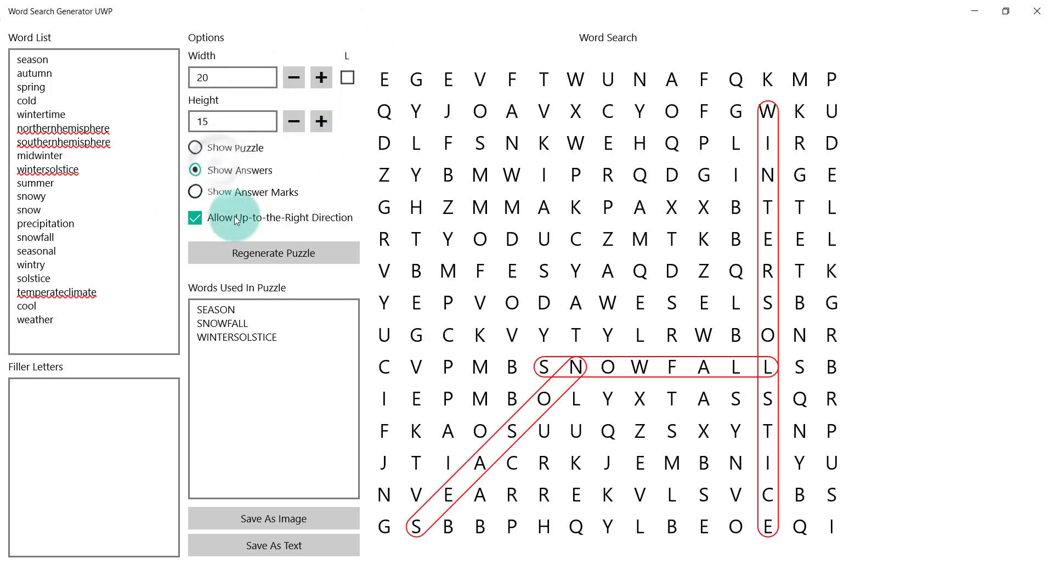
click(249, 248)
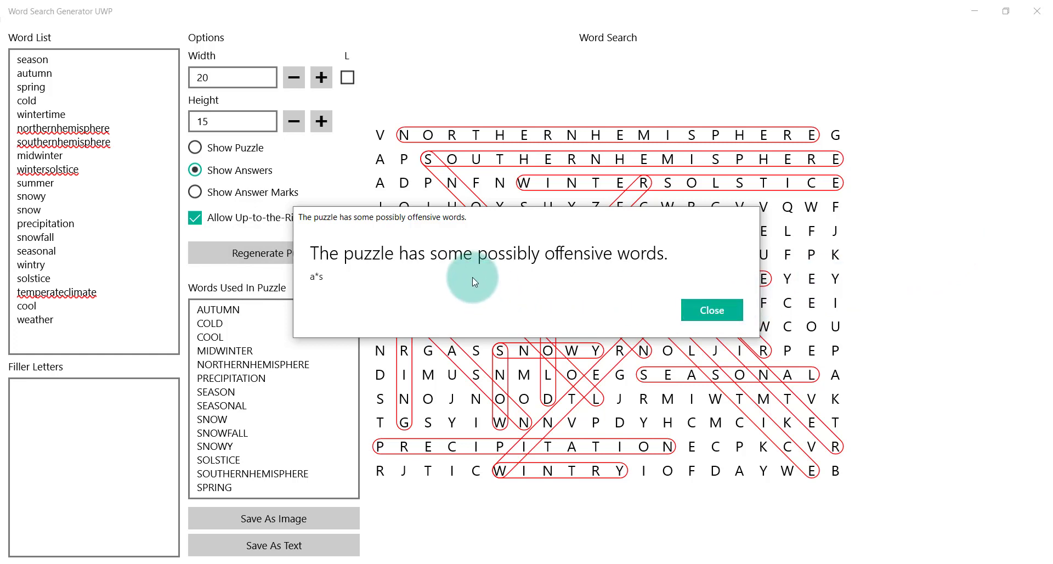
click(708, 305)
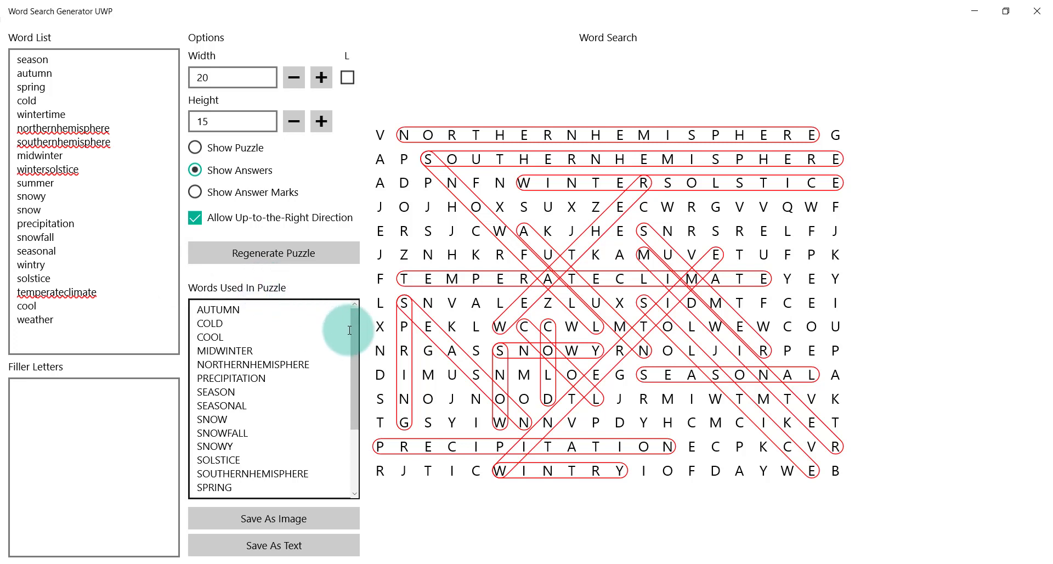
drag(354, 327, 365, 453)
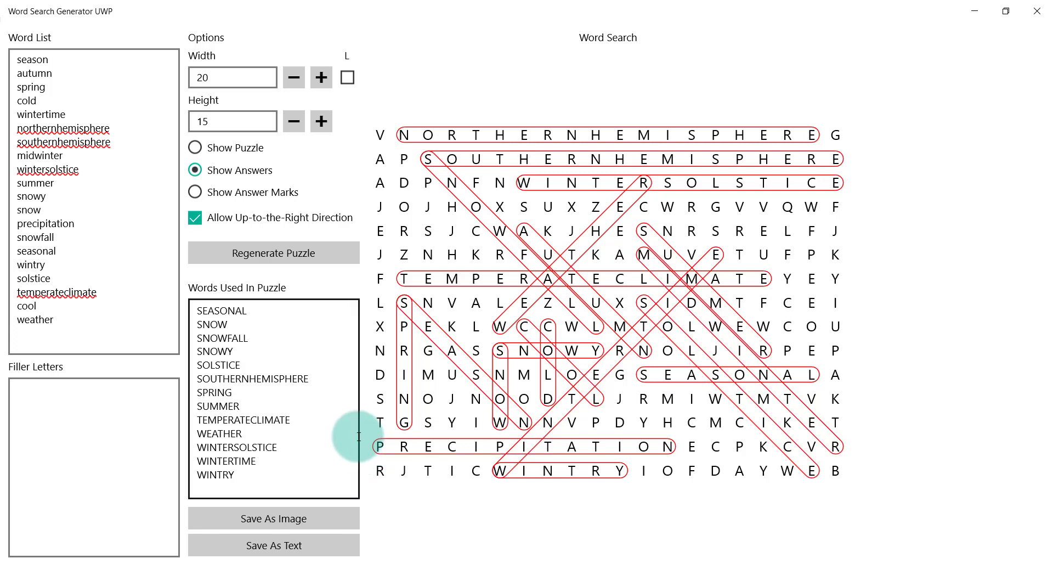
Save the puzzle with its answers as a PNG image named "Puzzle 2" on the Desktop
click(258, 519)
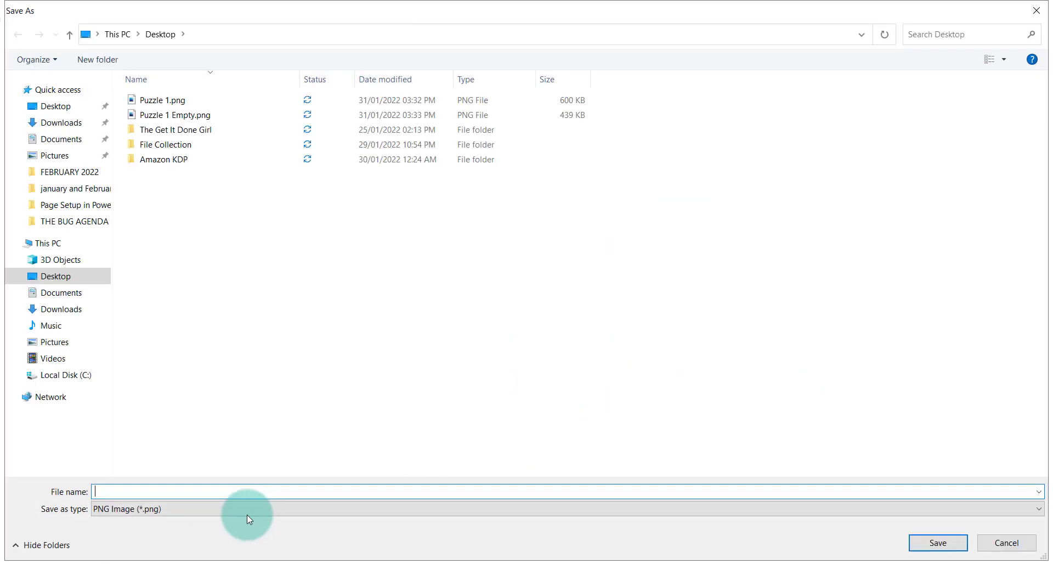
text(Puzzle )
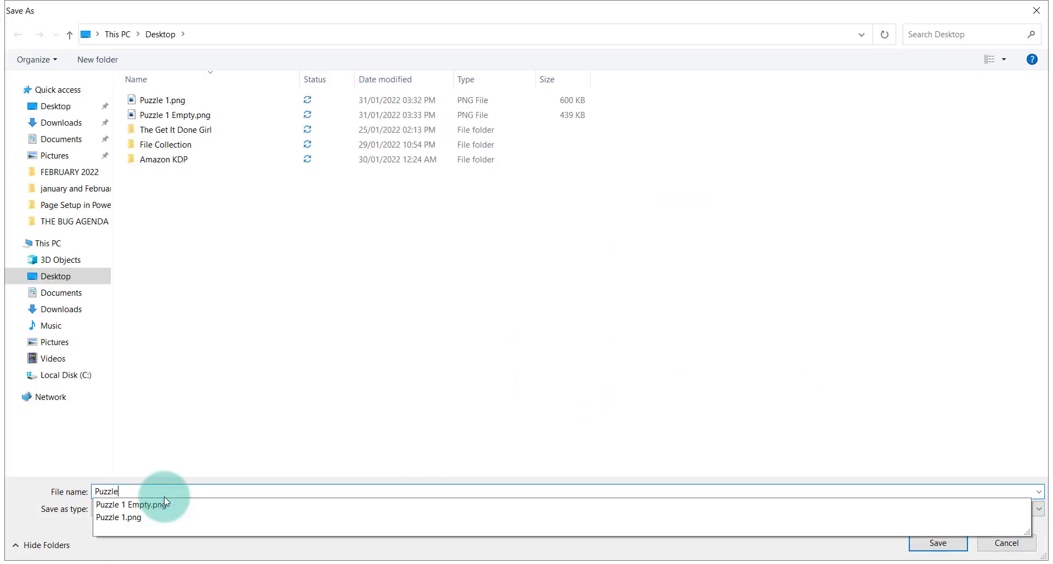
text(2)
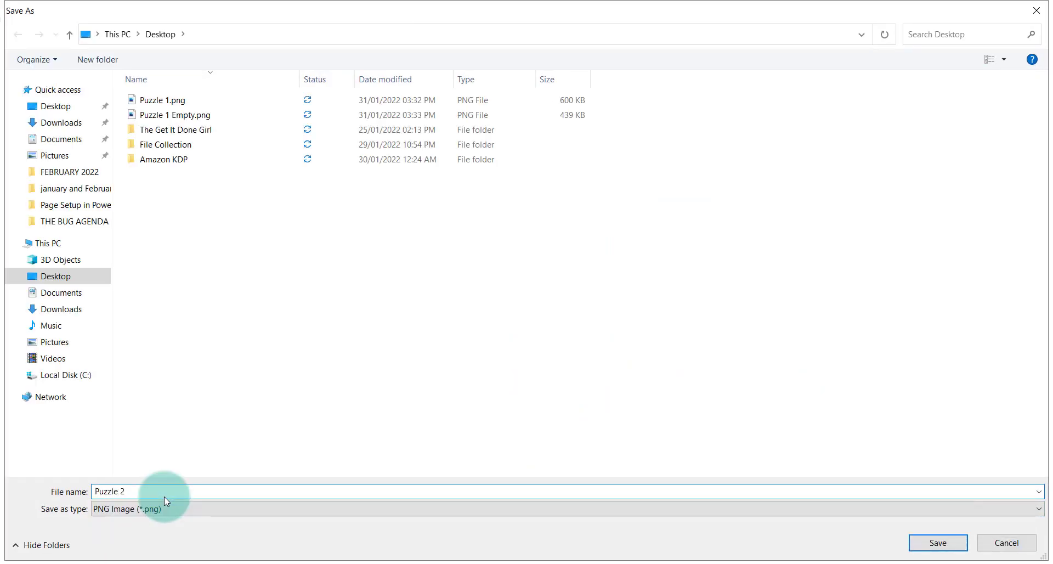
key(Return)
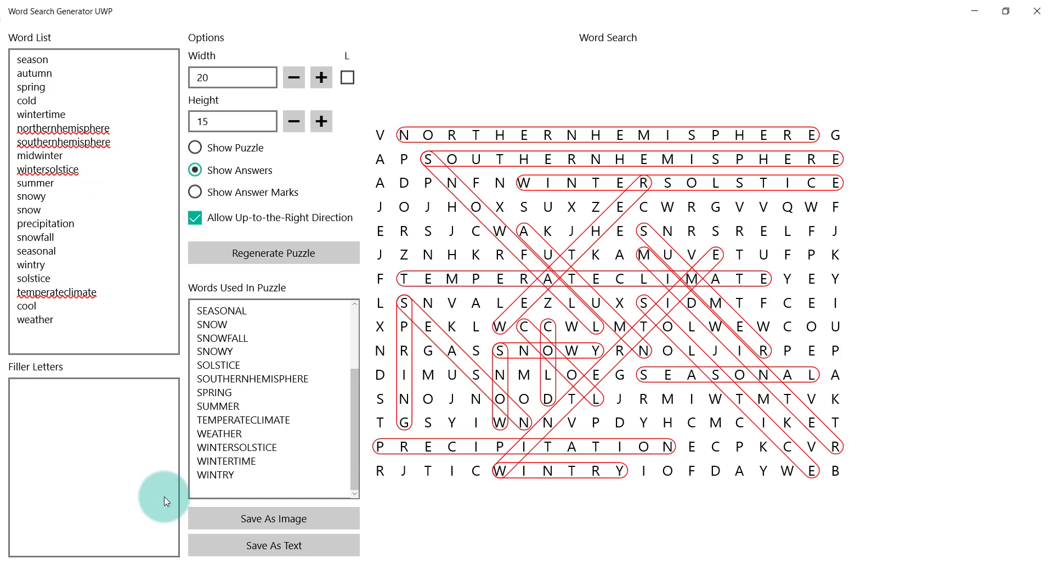
Hide the answers and save the plain puzzle as a PNG image named "Puzzle 2 Empty" on the Desktop
click(197, 147)
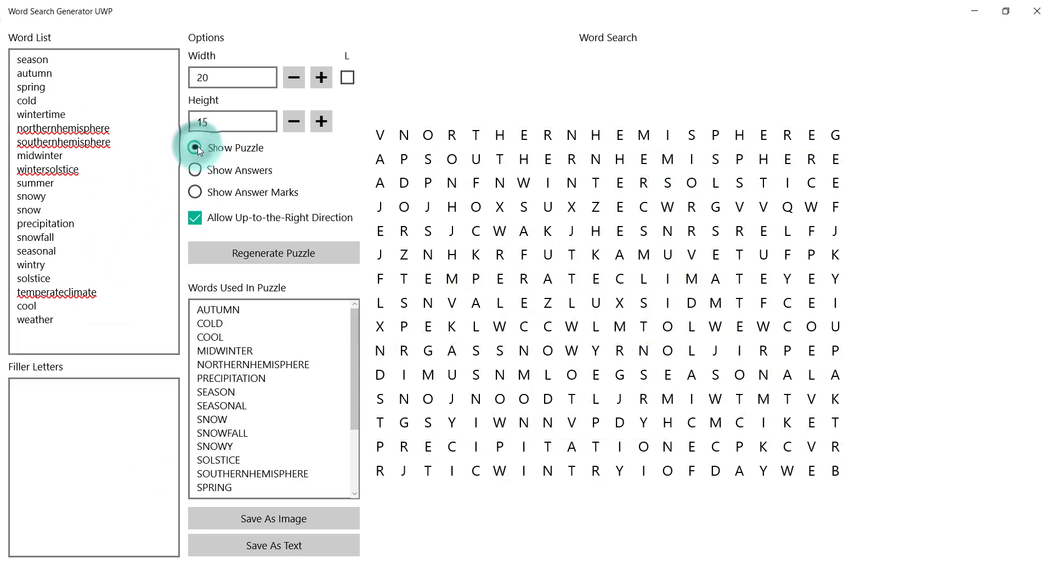
click(257, 522)
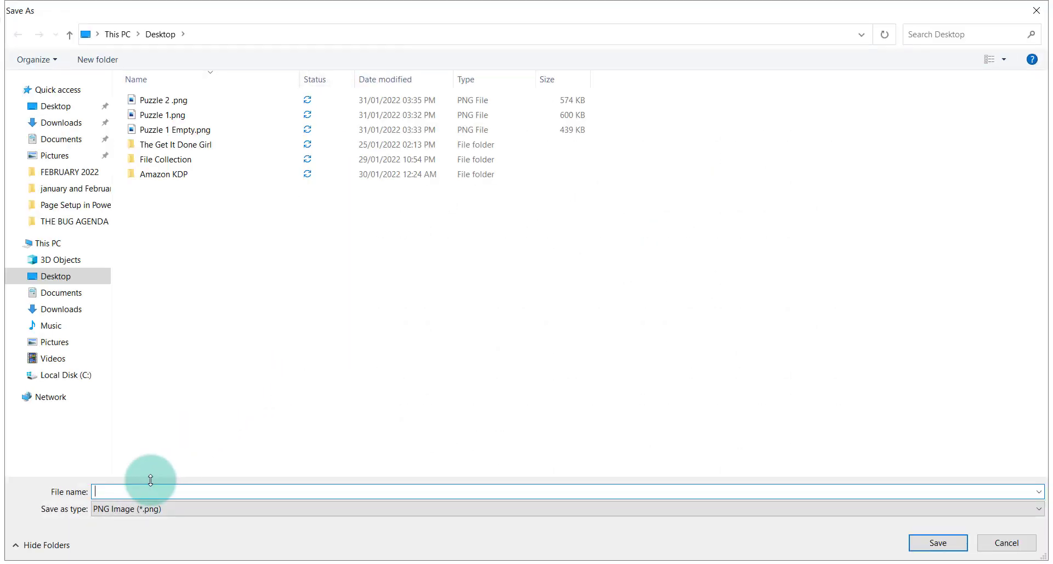
text(P)
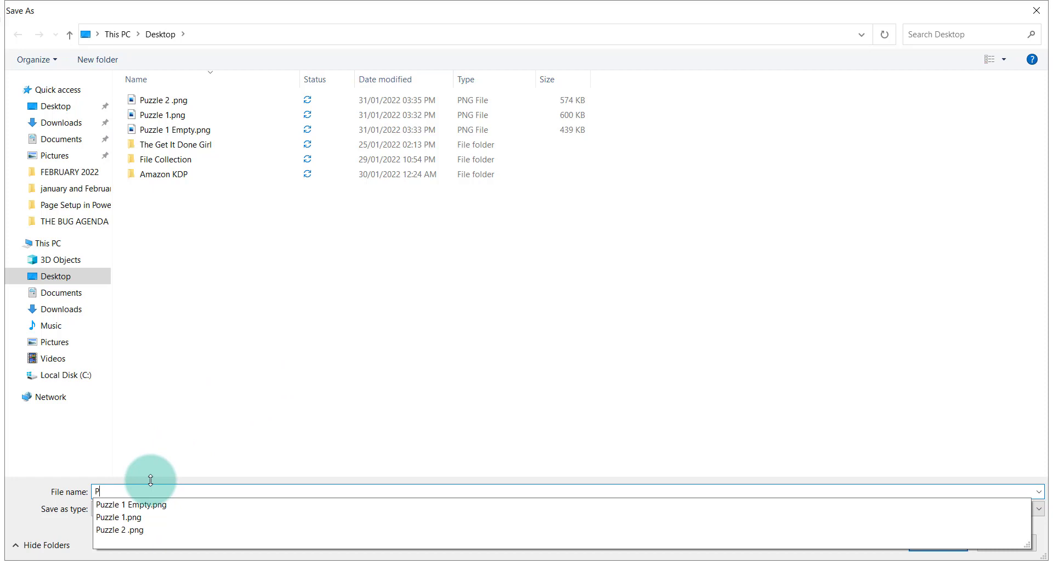
text(uzzle 2 Emo)
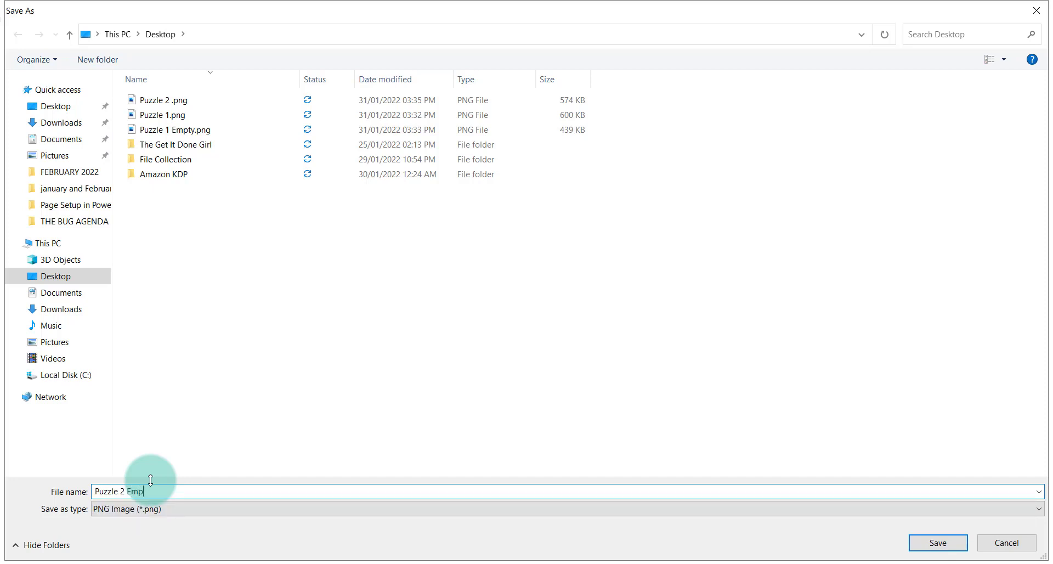
key(Return)
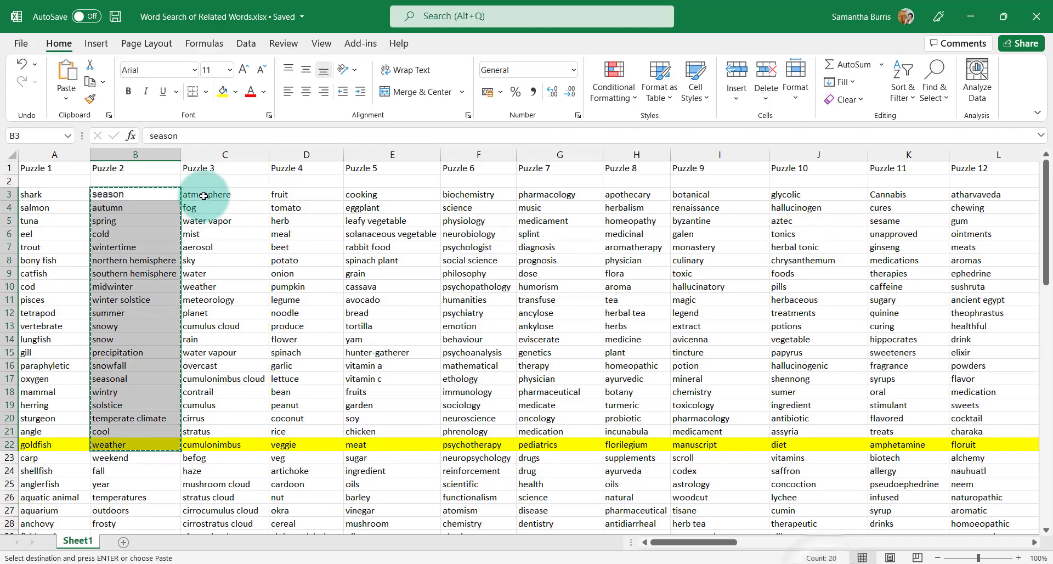
Switch to the related words workbook in Excel and copy the Puzzle 3 words from atmosphere to cumulonimbus (C3:C22)
drag(207, 198, 207, 443)
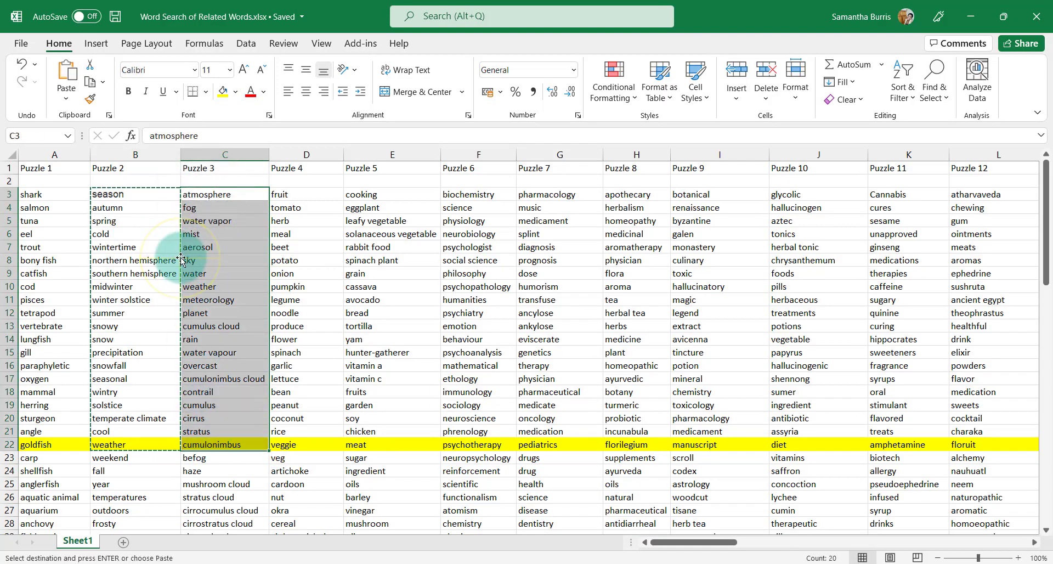
right_click(205, 207)
click(238, 205)
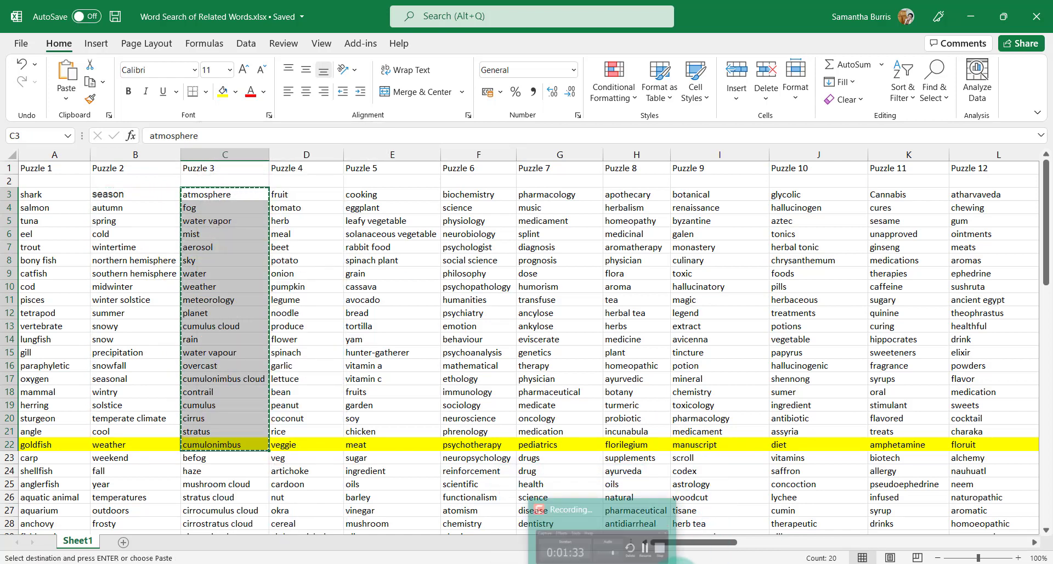
Switch to Word Search Generator UWP and replace the whole word list with the copied Puzzle 3 words
click(691, 562)
click(119, 274)
key(ctrl+a)
key(ctrl+v)
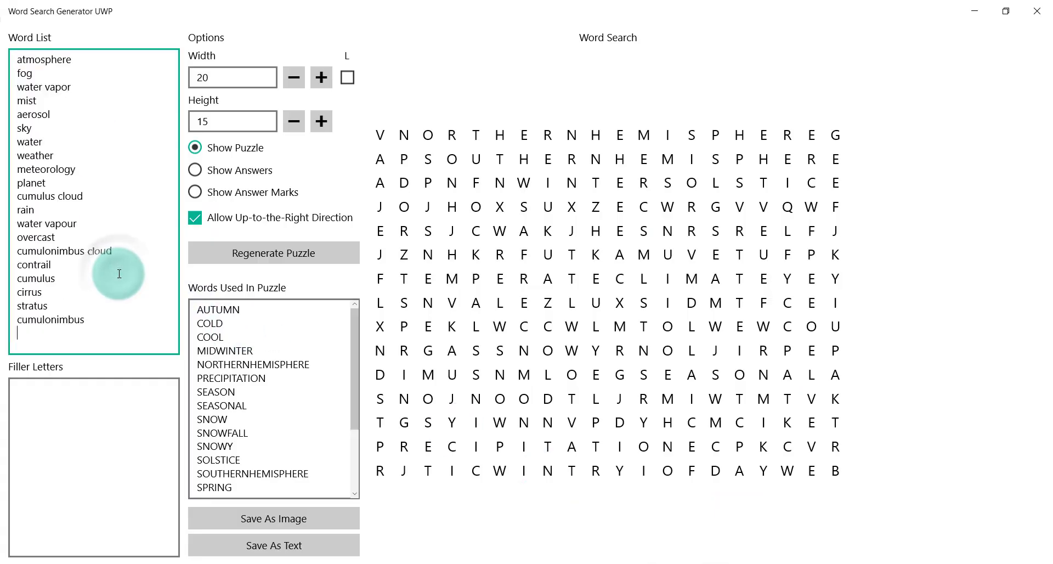
Remove the spaces in "water vapor", "cumulus cloud" and "cumulonimbus cloud" in the word list
click(46, 84)
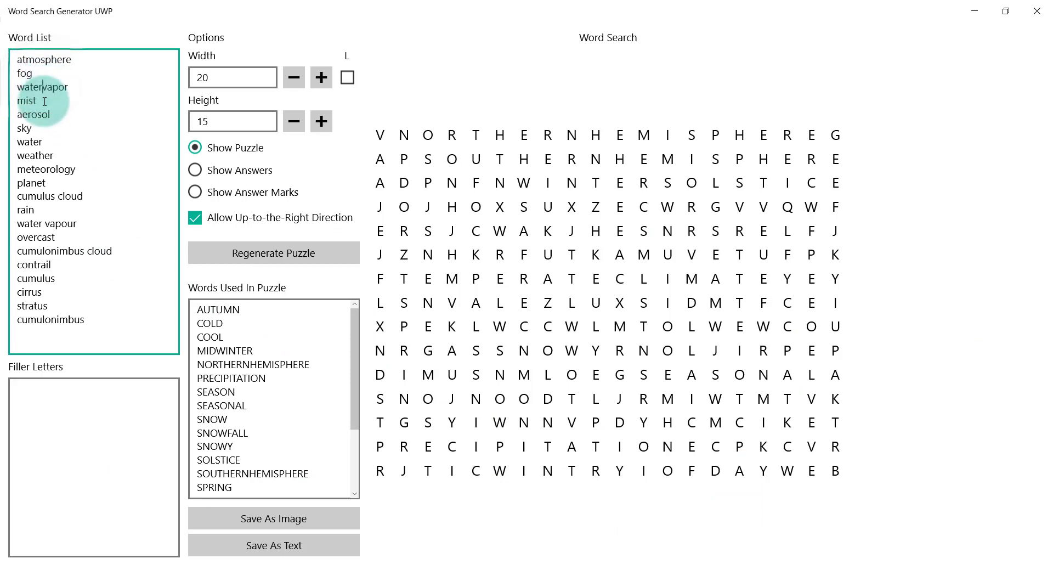
click(59, 195)
key(BackSpace)
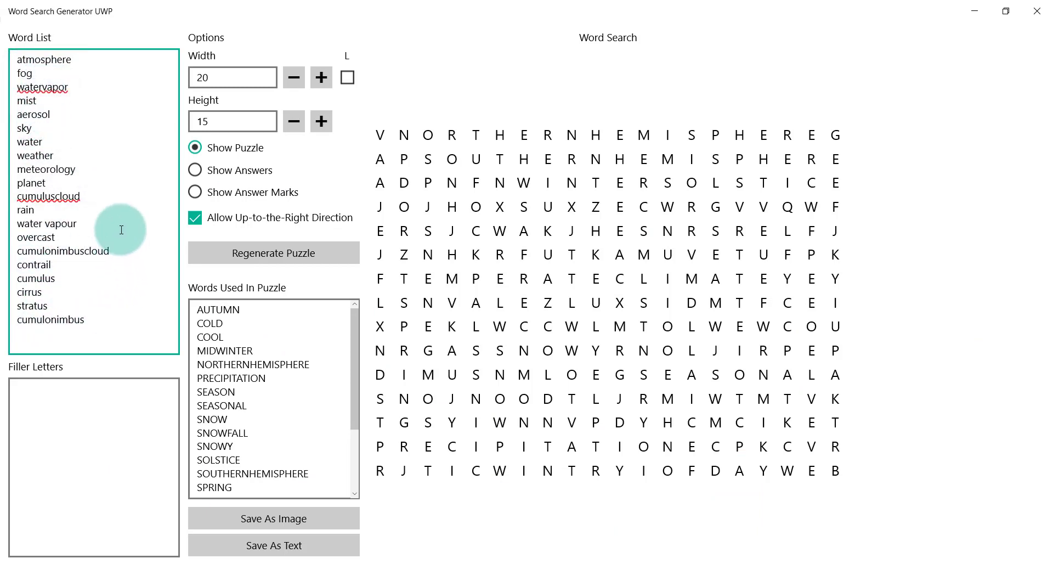
Regenerate the puzzle from the Puzzle 3 words, show its answers and check the list of words used
click(264, 254)
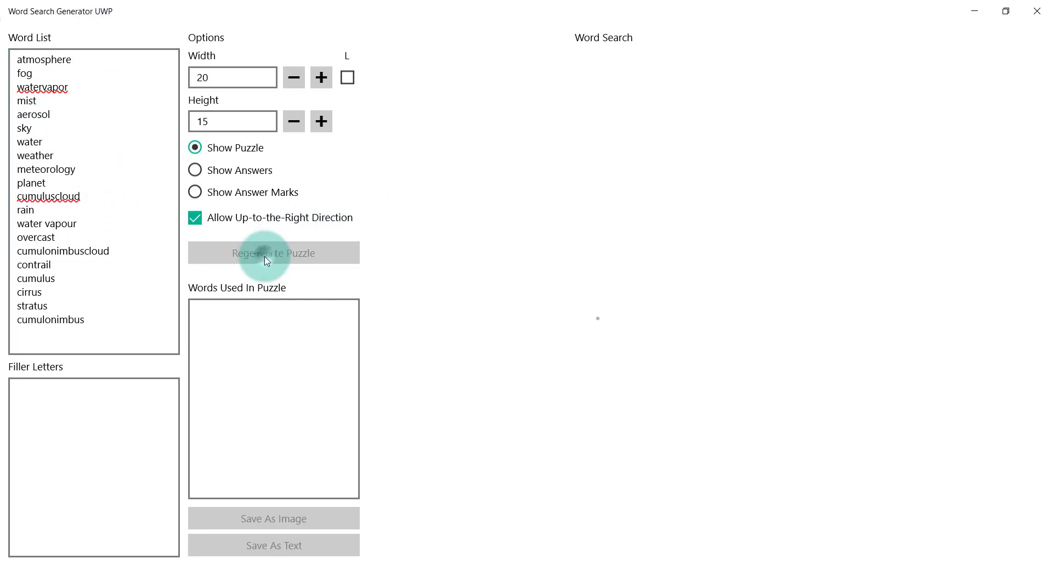
click(229, 170)
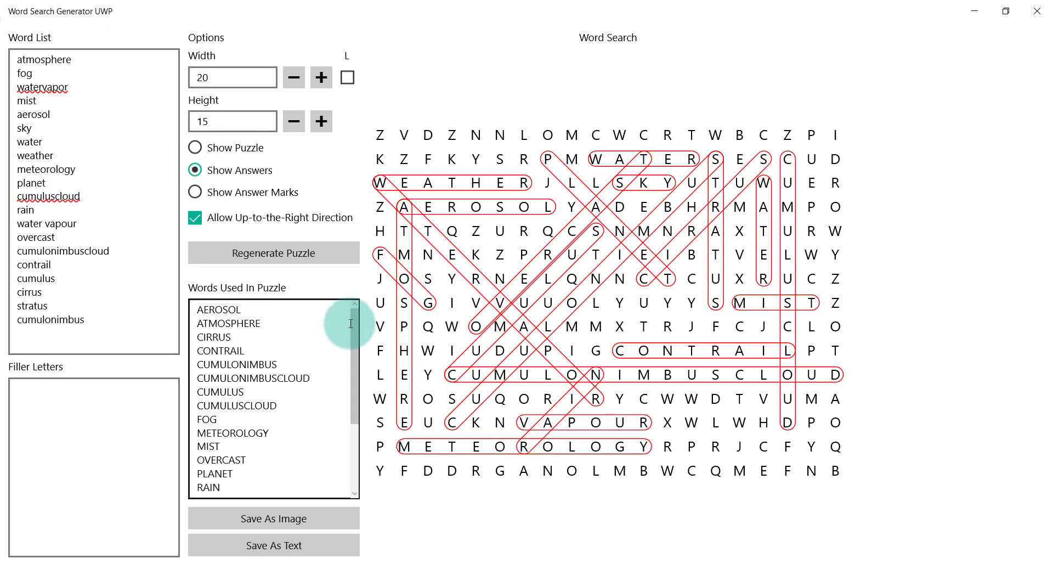
drag(353, 317, 348, 277)
click(247, 320)
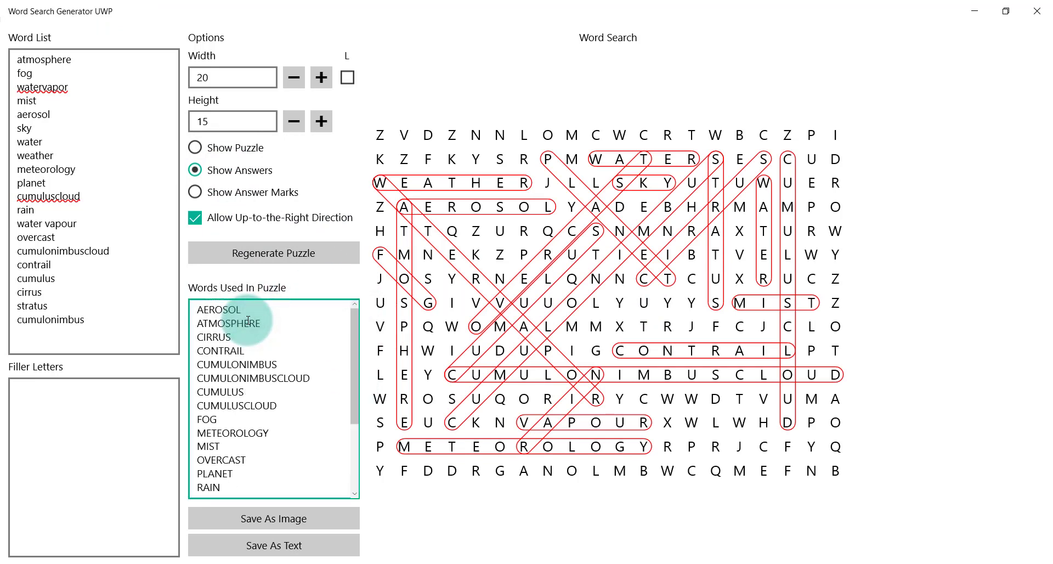
click(425, 265)
Save the puzzle with its answers as a PNG image named "Puzzle 3" on the Desktop
click(214, 555)
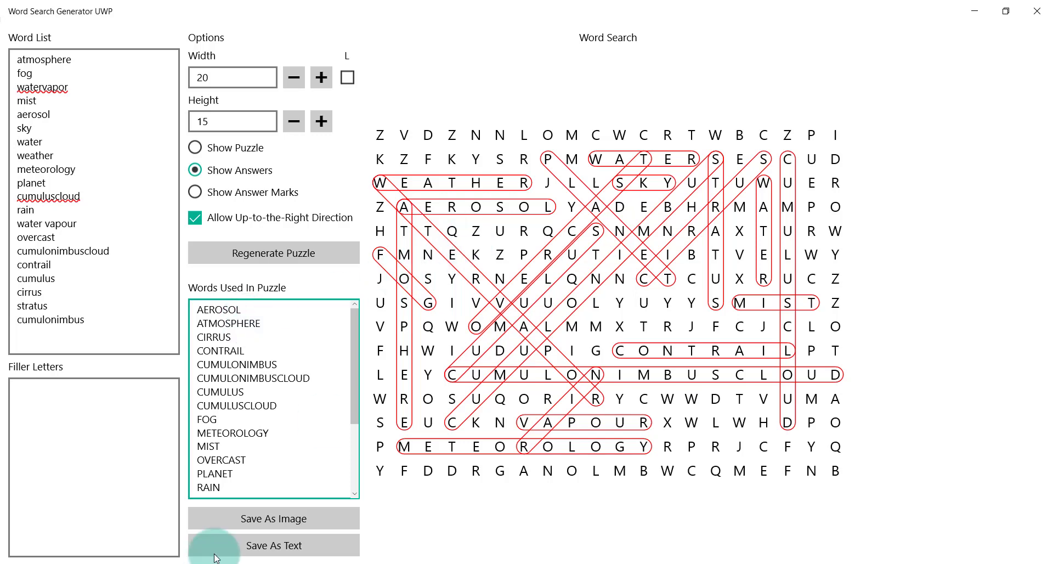
click(229, 515)
click(321, 467)
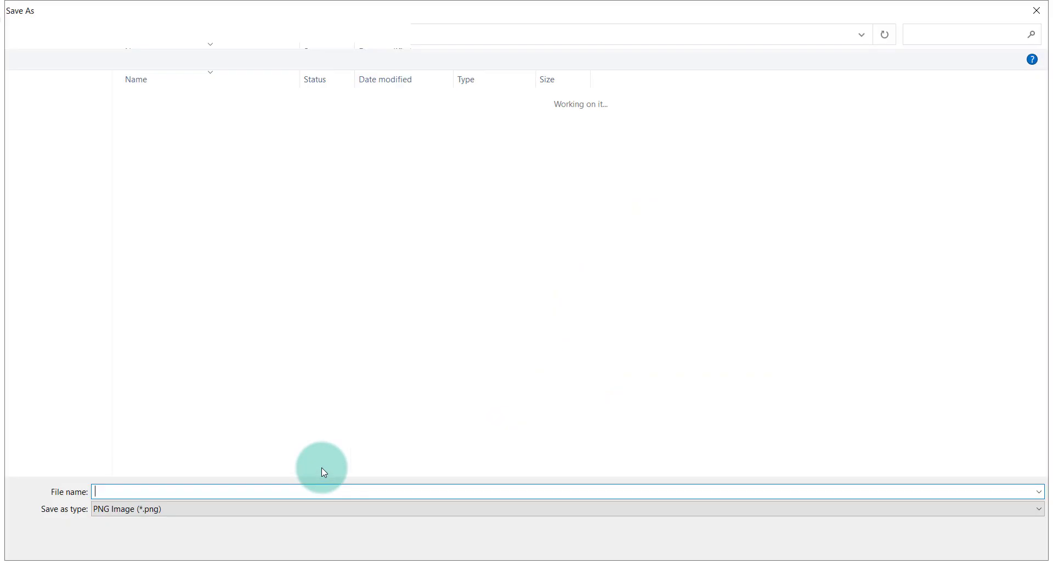
text(Puzzle)
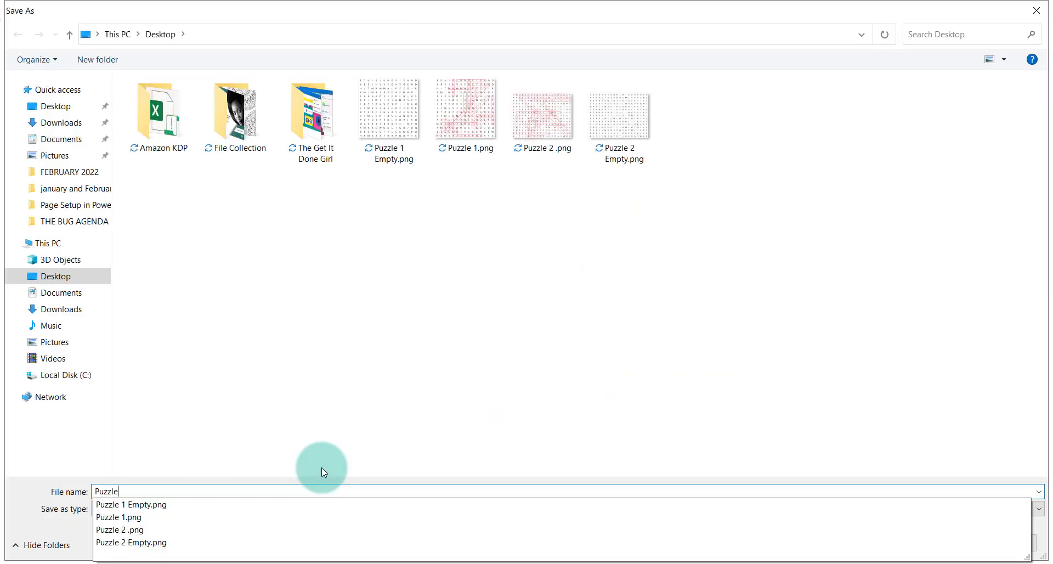
text( 3)
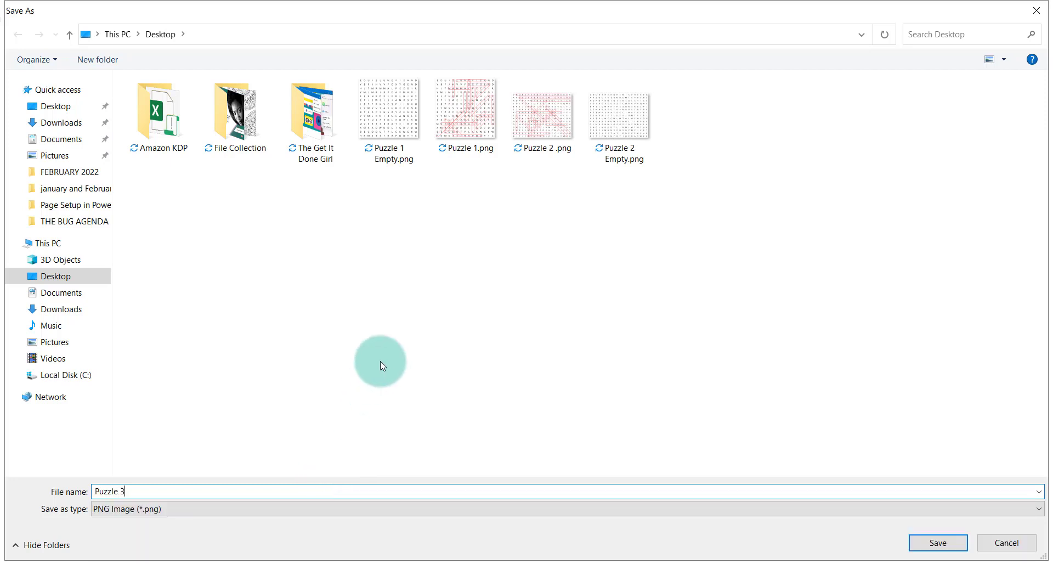
click(938, 548)
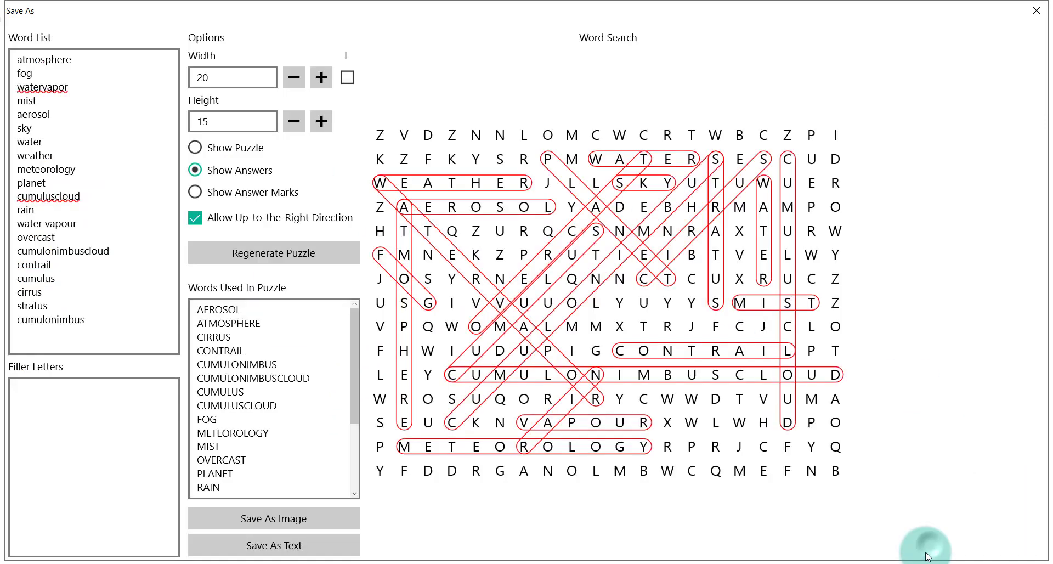
Hide the answers and save the blank puzzle as a PNG image named "Puzzle 3 Empty" on the Desktop
click(197, 146)
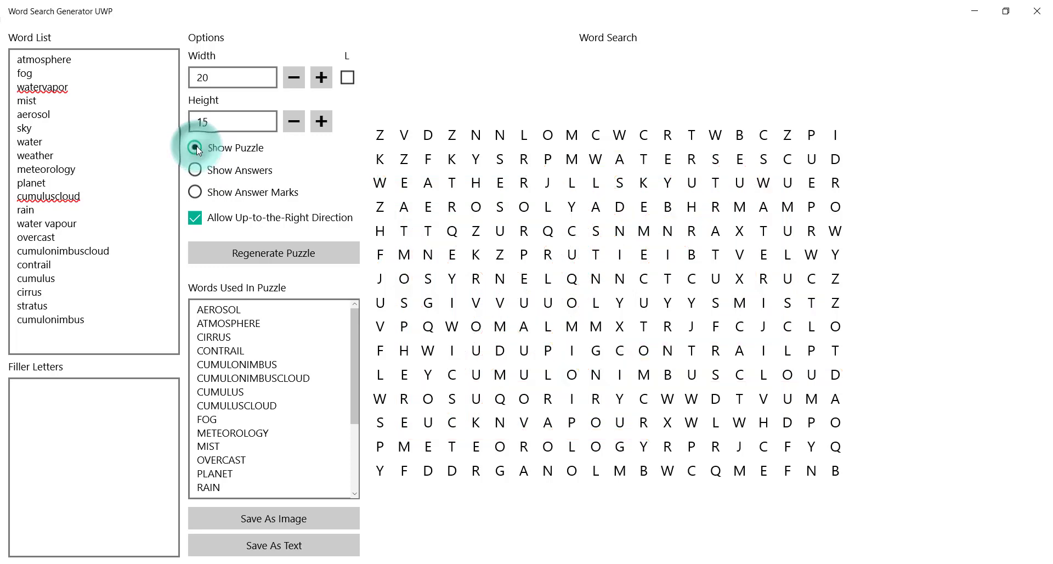
click(257, 513)
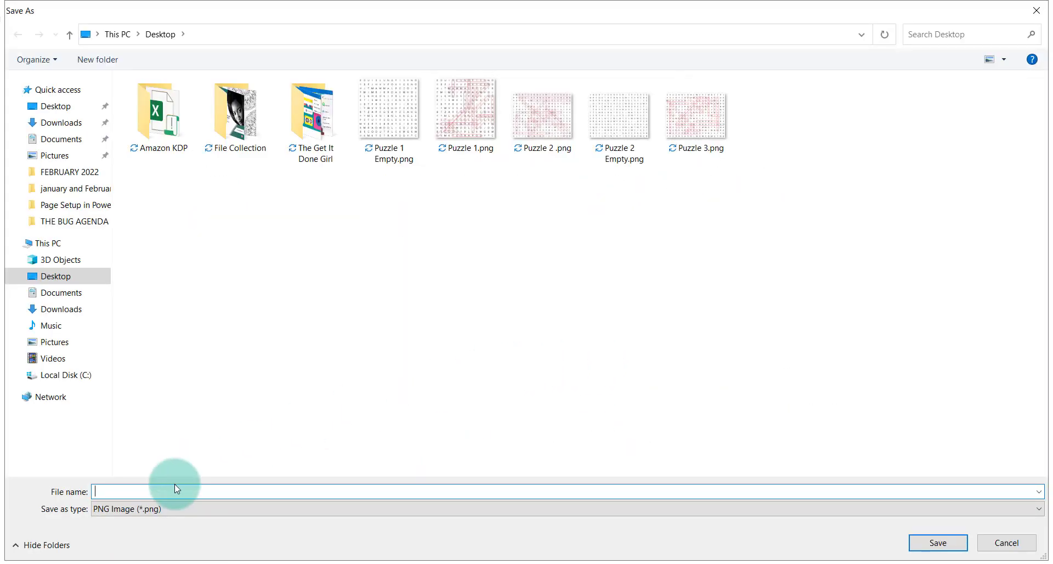
text(Puzz)
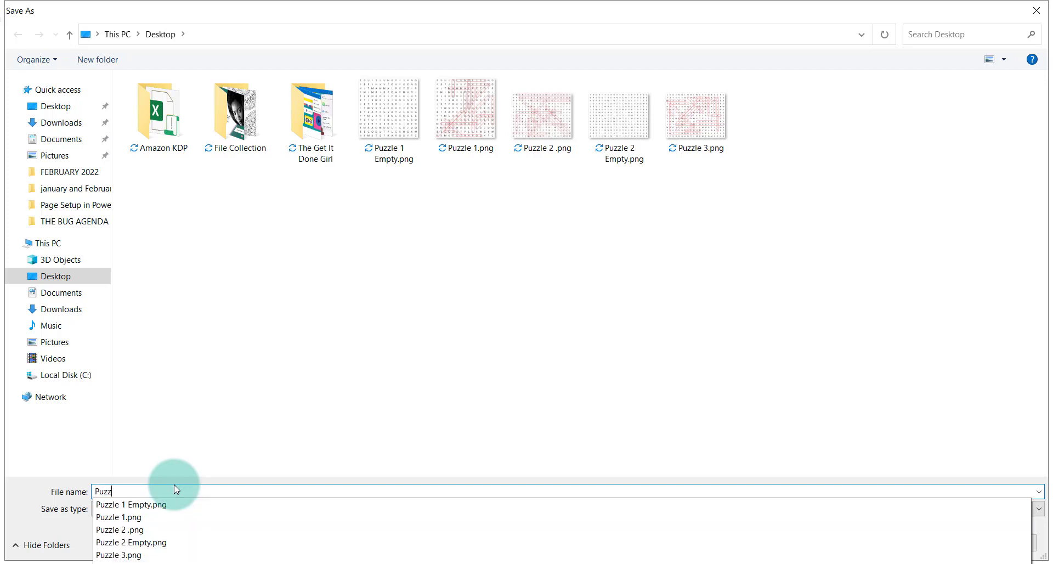
text(le 3 Empty)
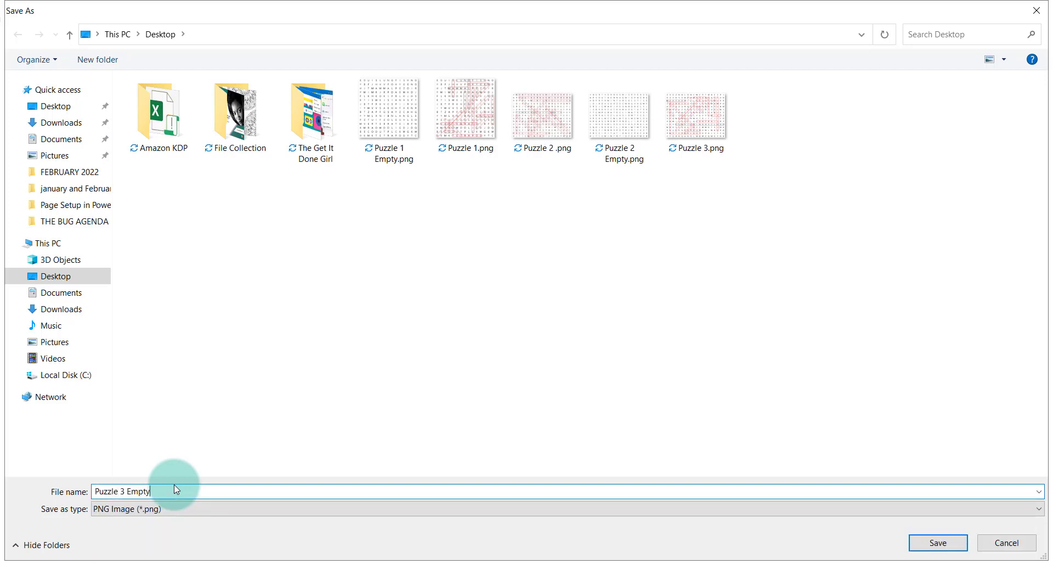
key(Return)
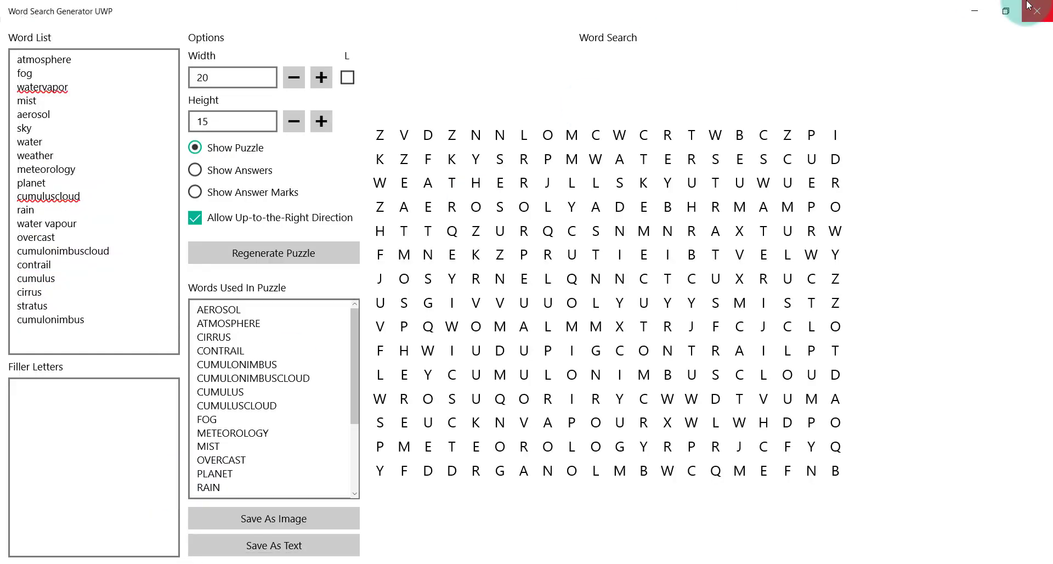
Close the word search generator and switch to the blank portrait presentation in PowerPoint
click(1028, 5)
click(462, 327)
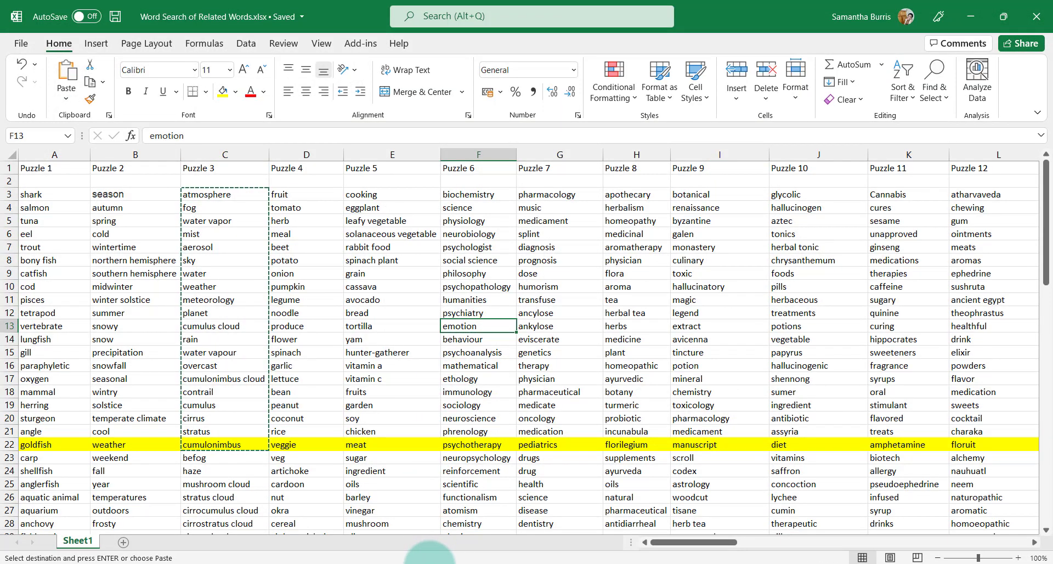
click(422, 563)
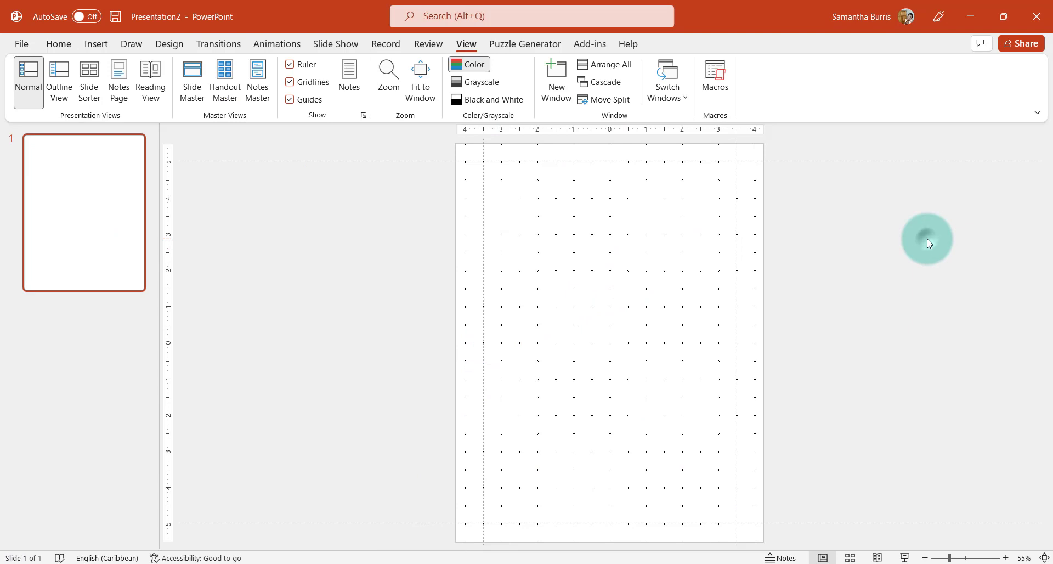